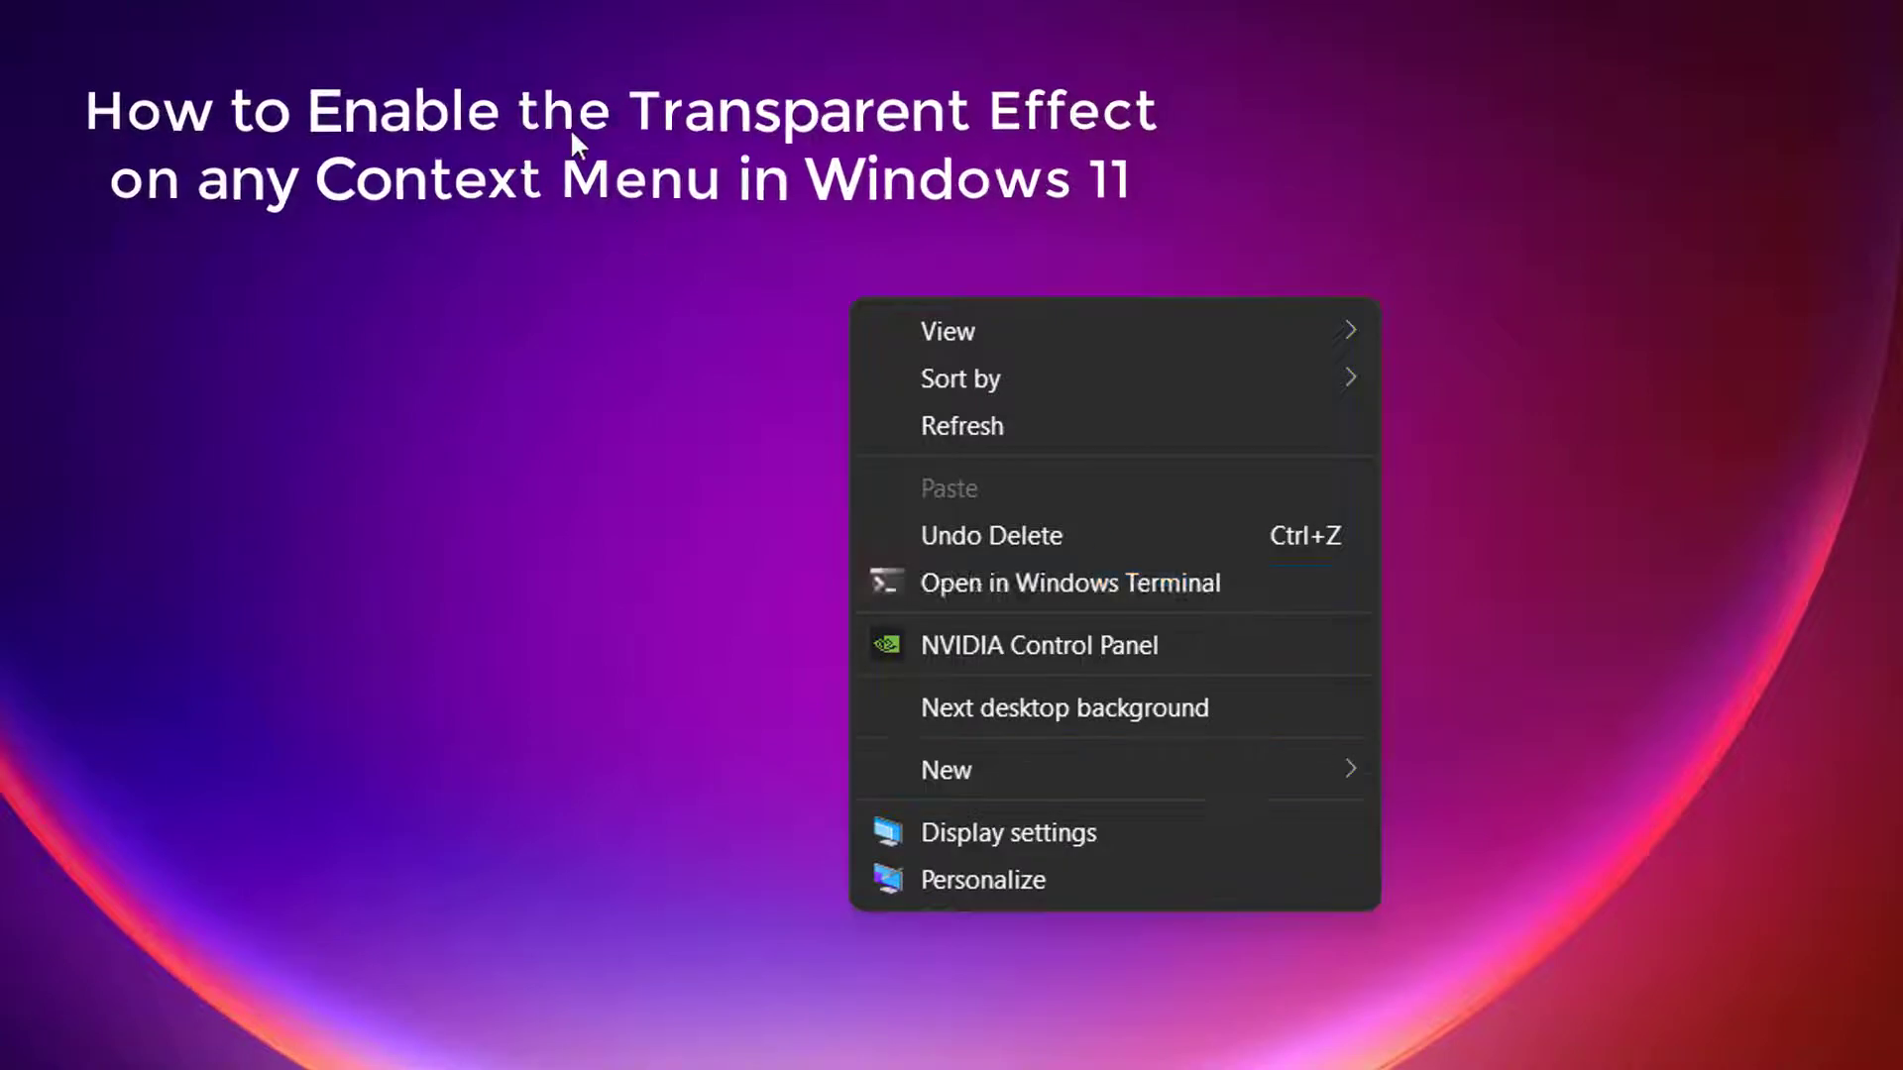
Download AcrylicMenus-Windows11.zip from the GitHub releases page and open its download options.
left_click(948, 857)
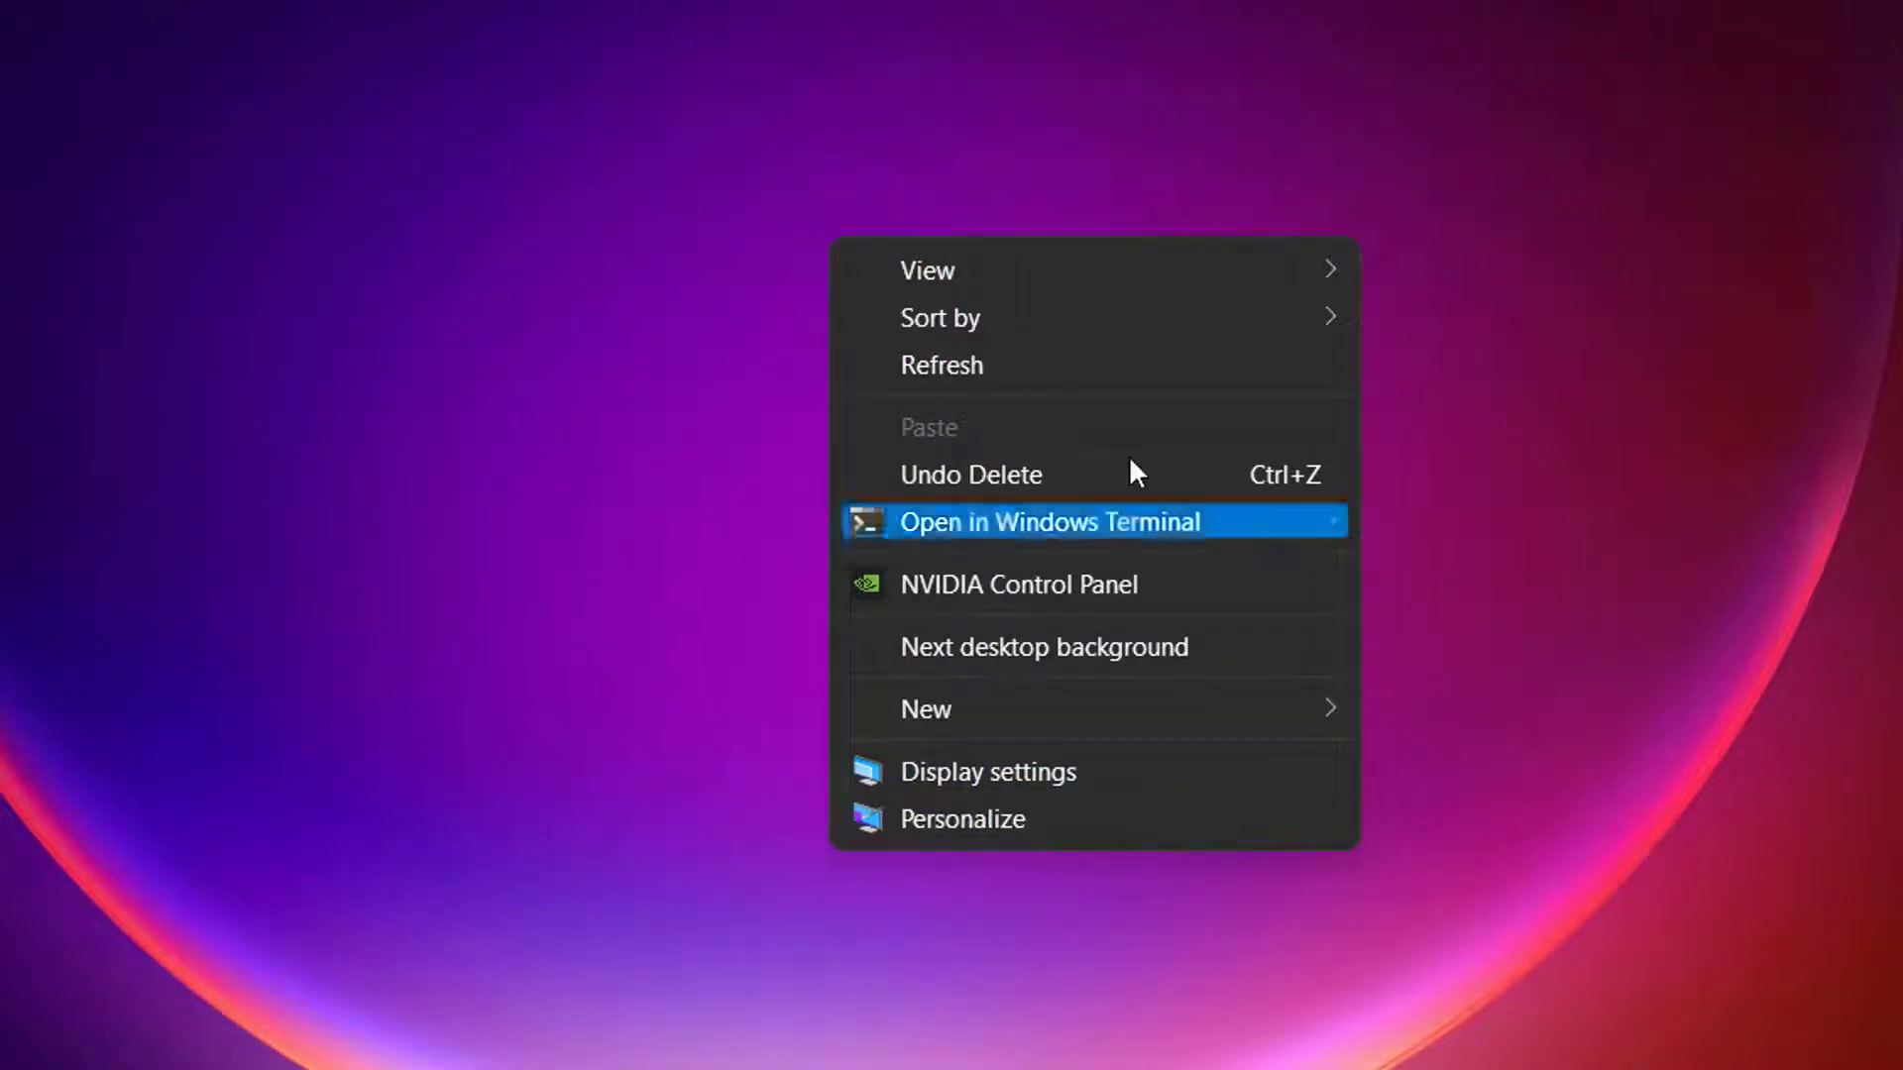
left_click(626, 175)
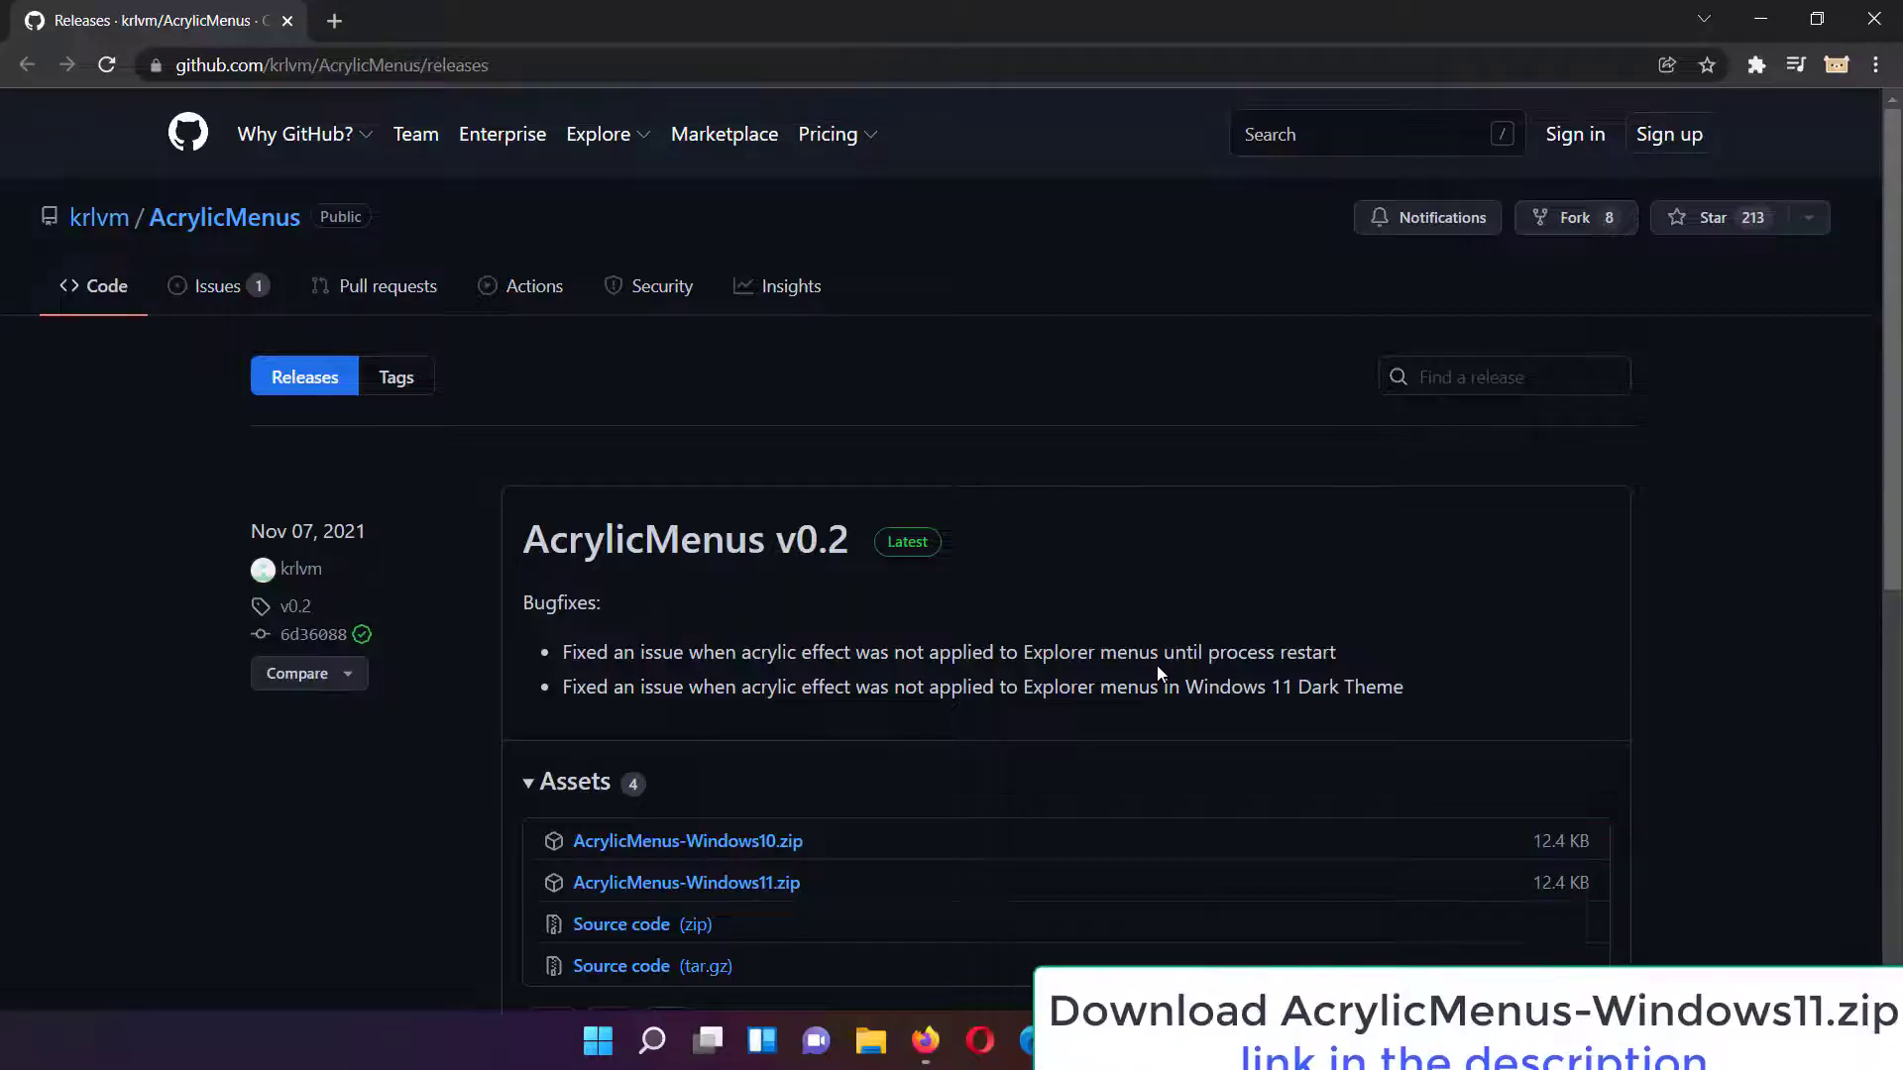
scroll(1107, 711, "down", 3)
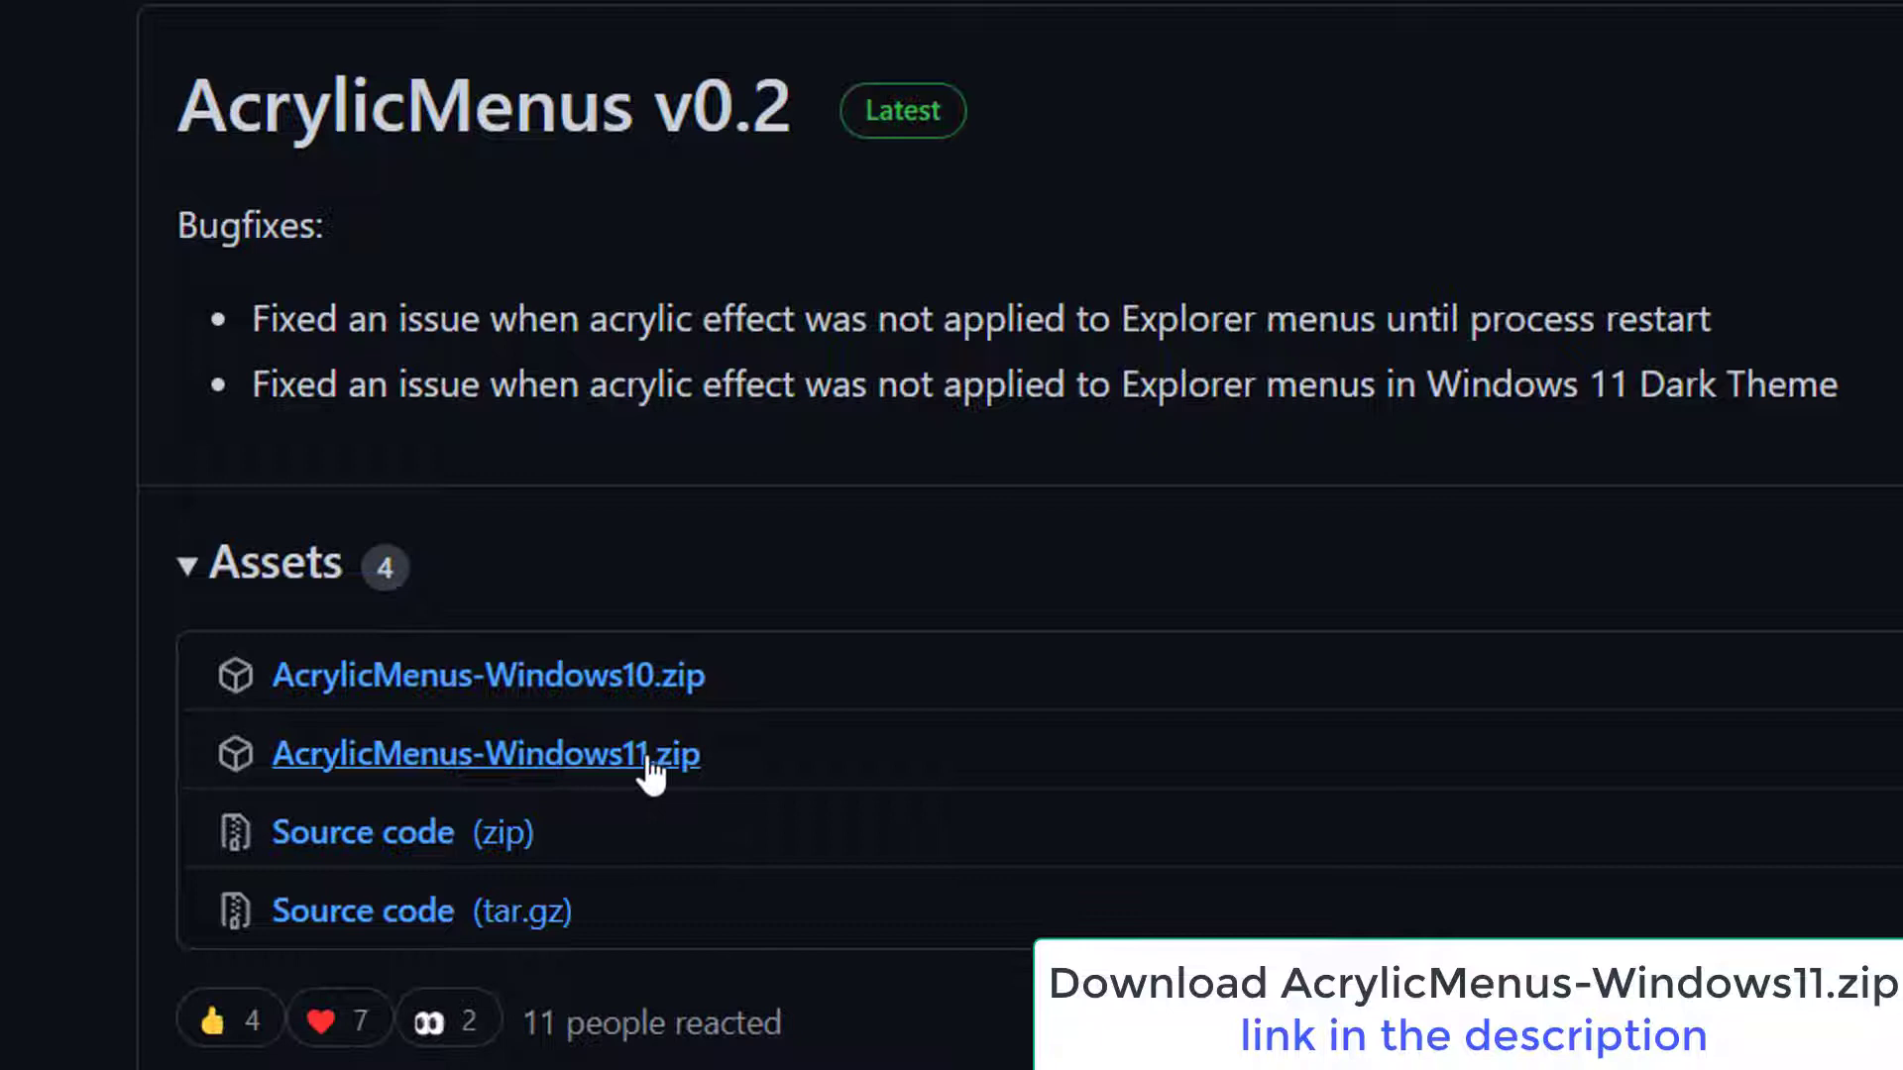
left_click(828, 656)
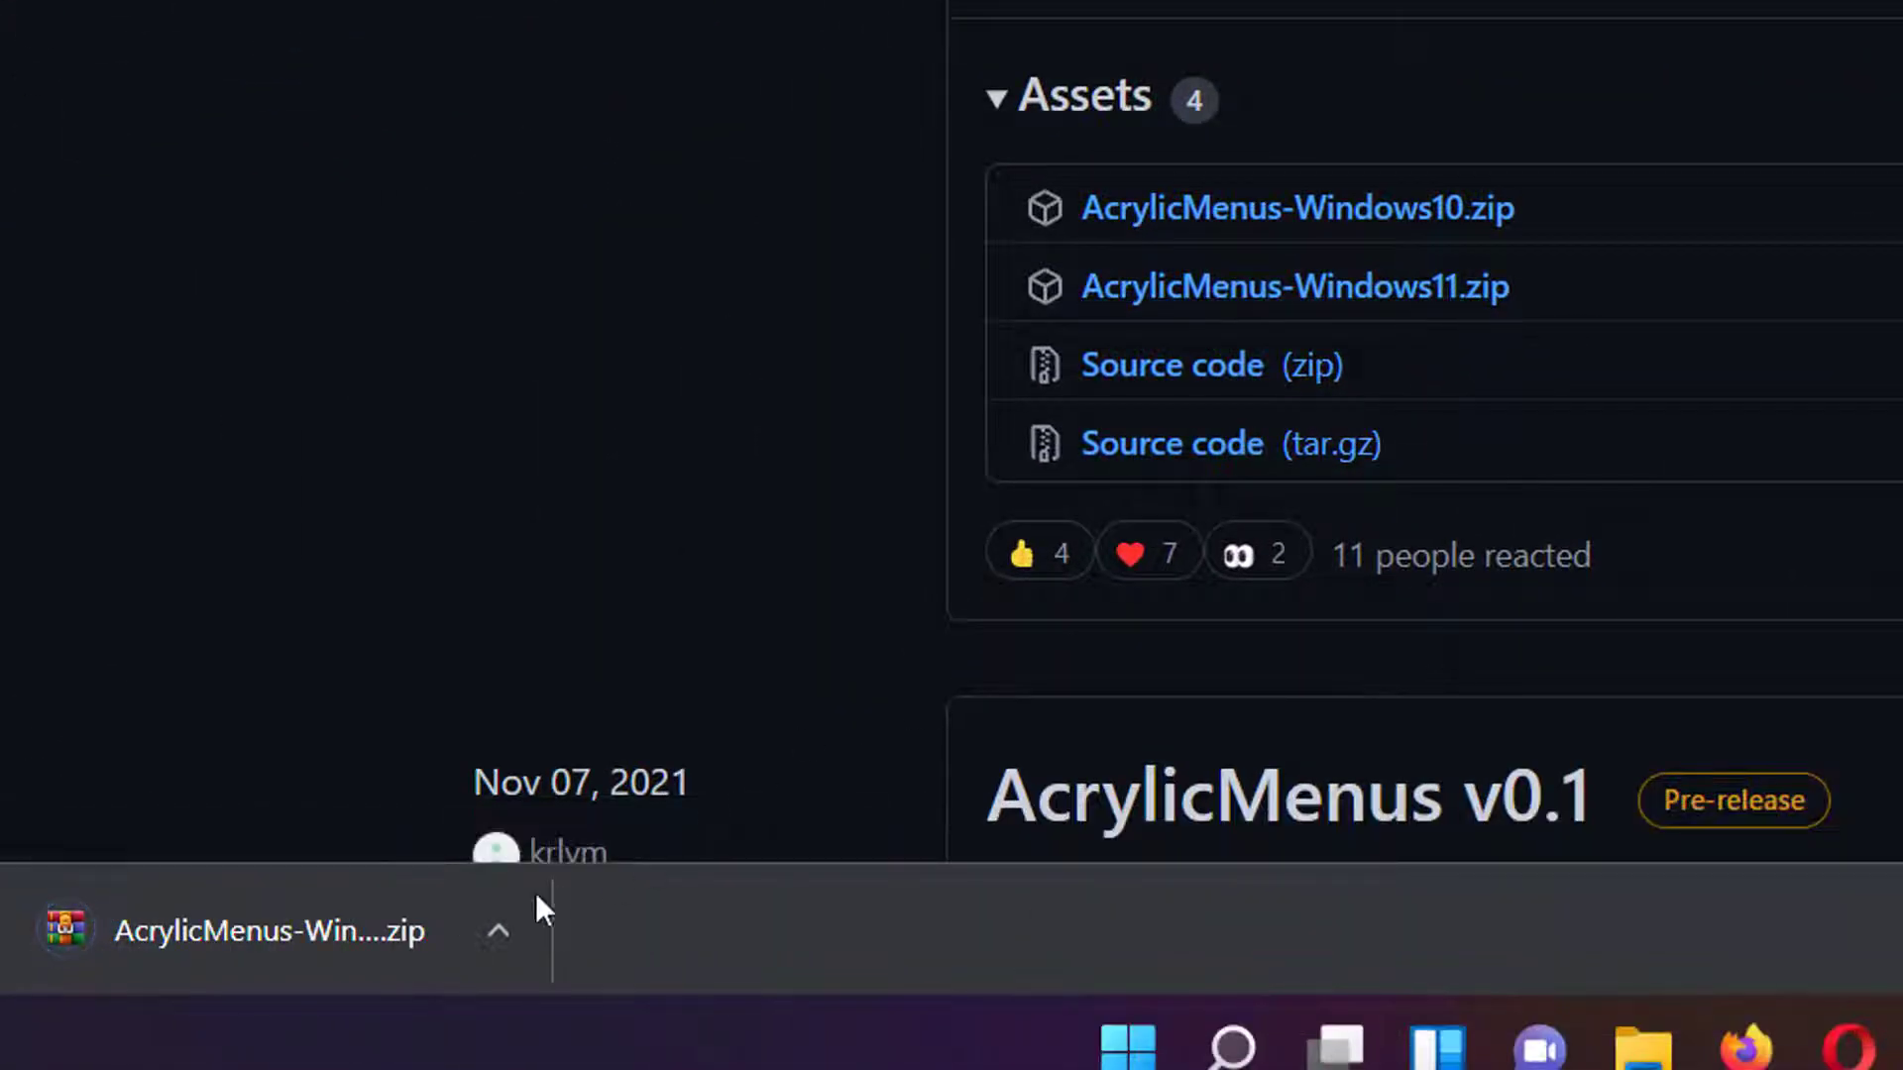
left_click(510, 919)
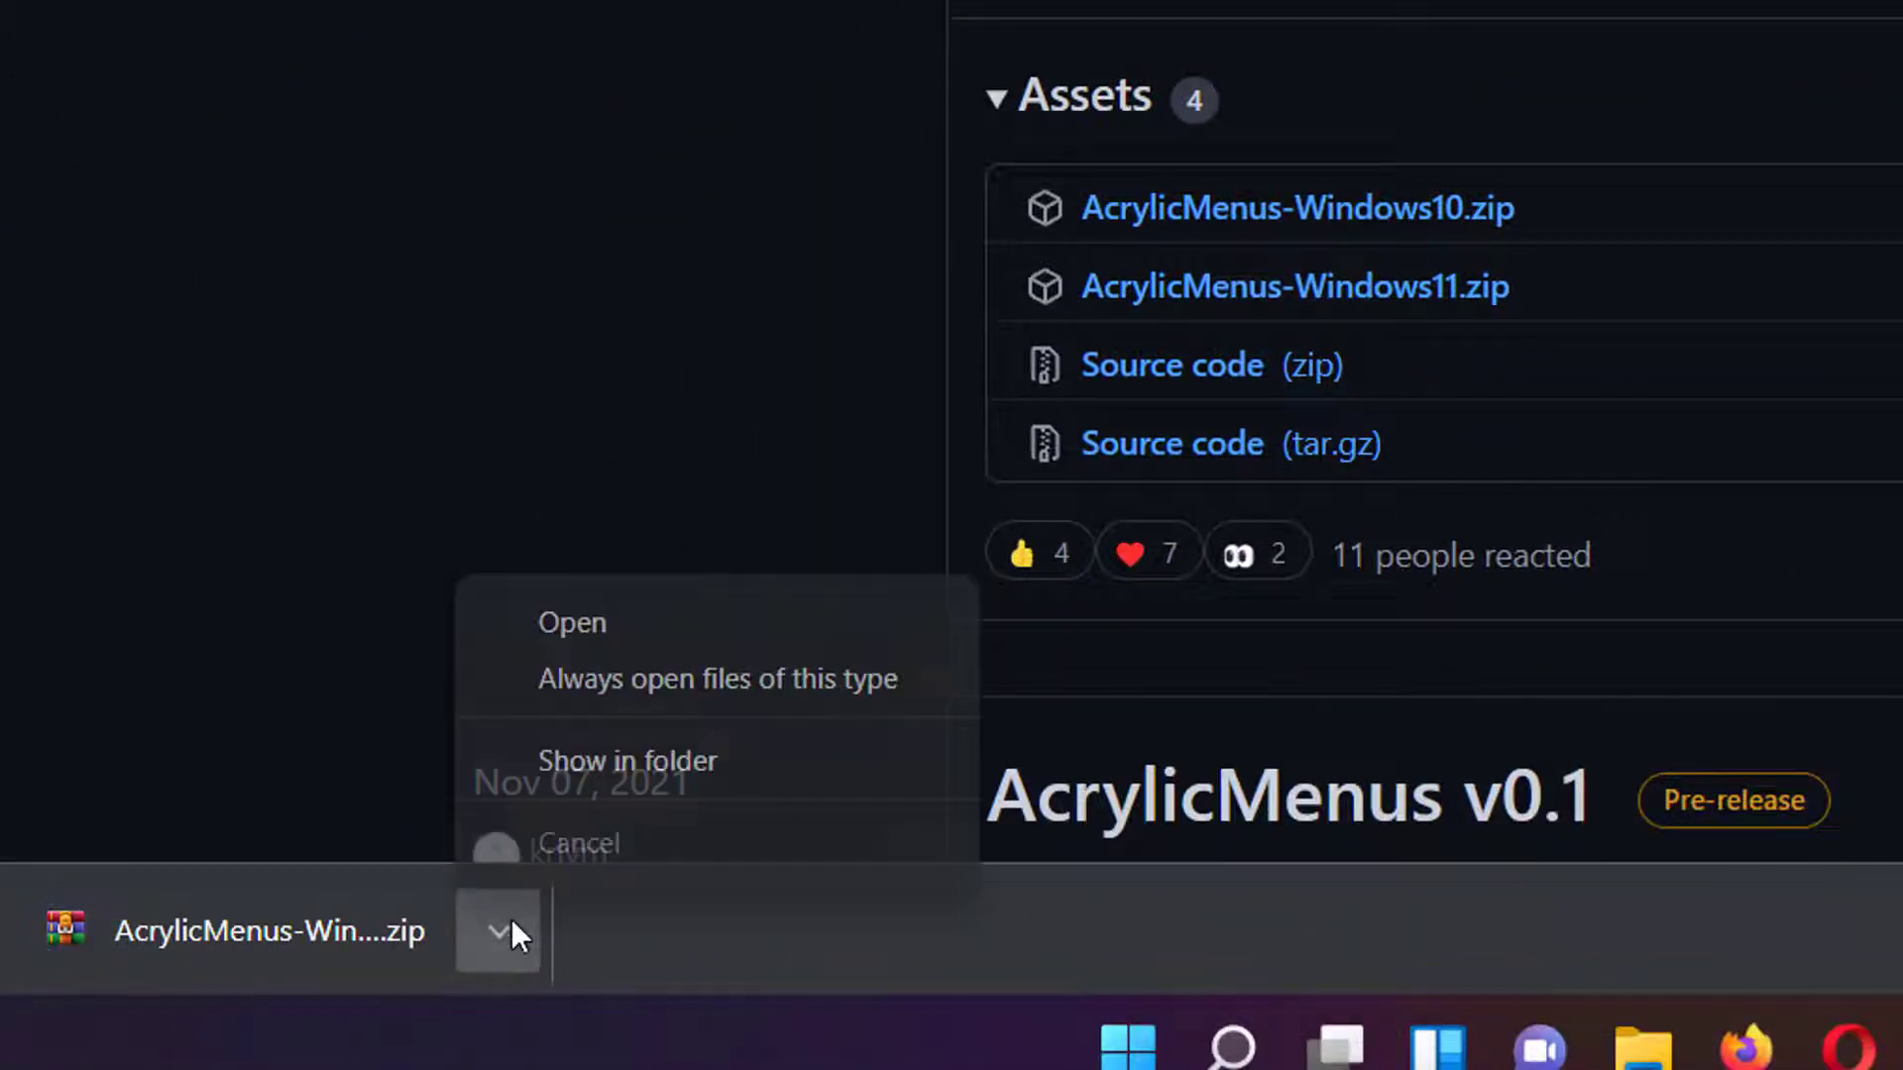
Show AcrylicMenus-Windows11.zip in its folder and bring up its extraction options.
left_click(621, 773)
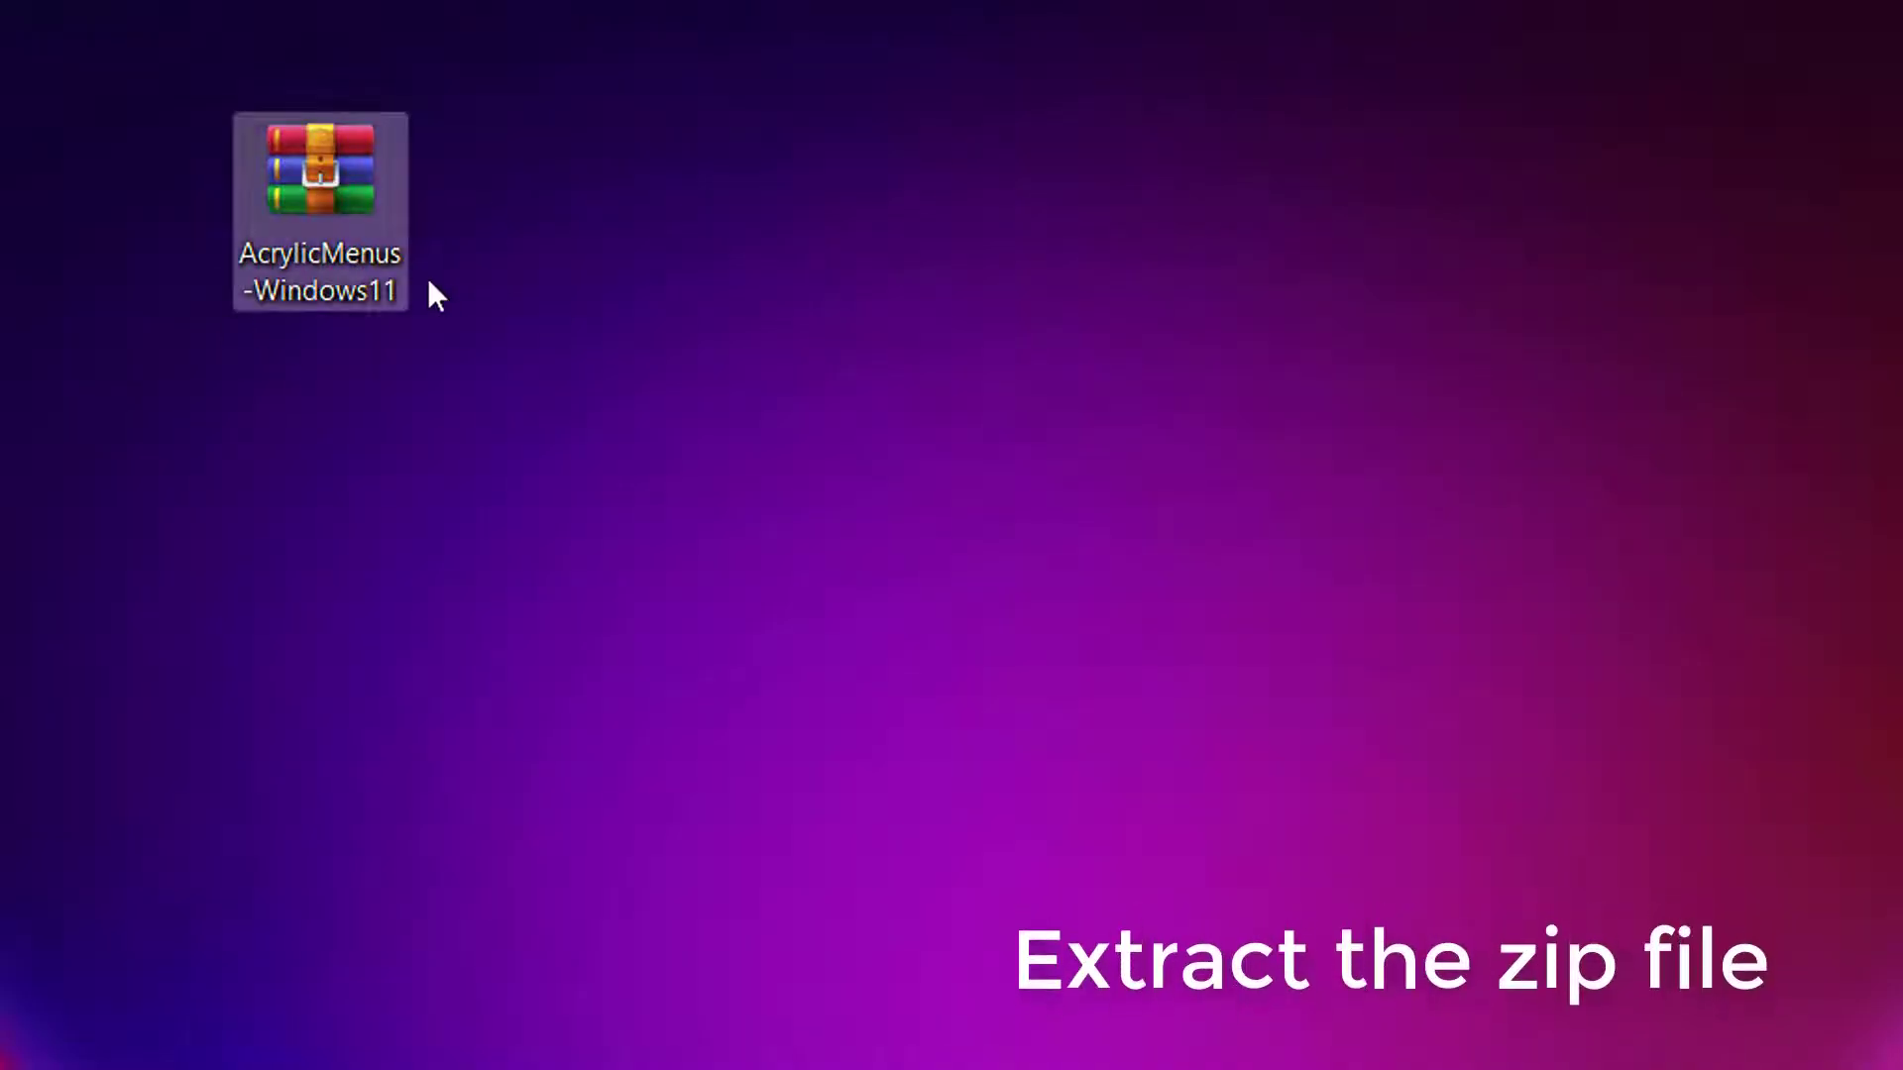
right_click(350, 219)
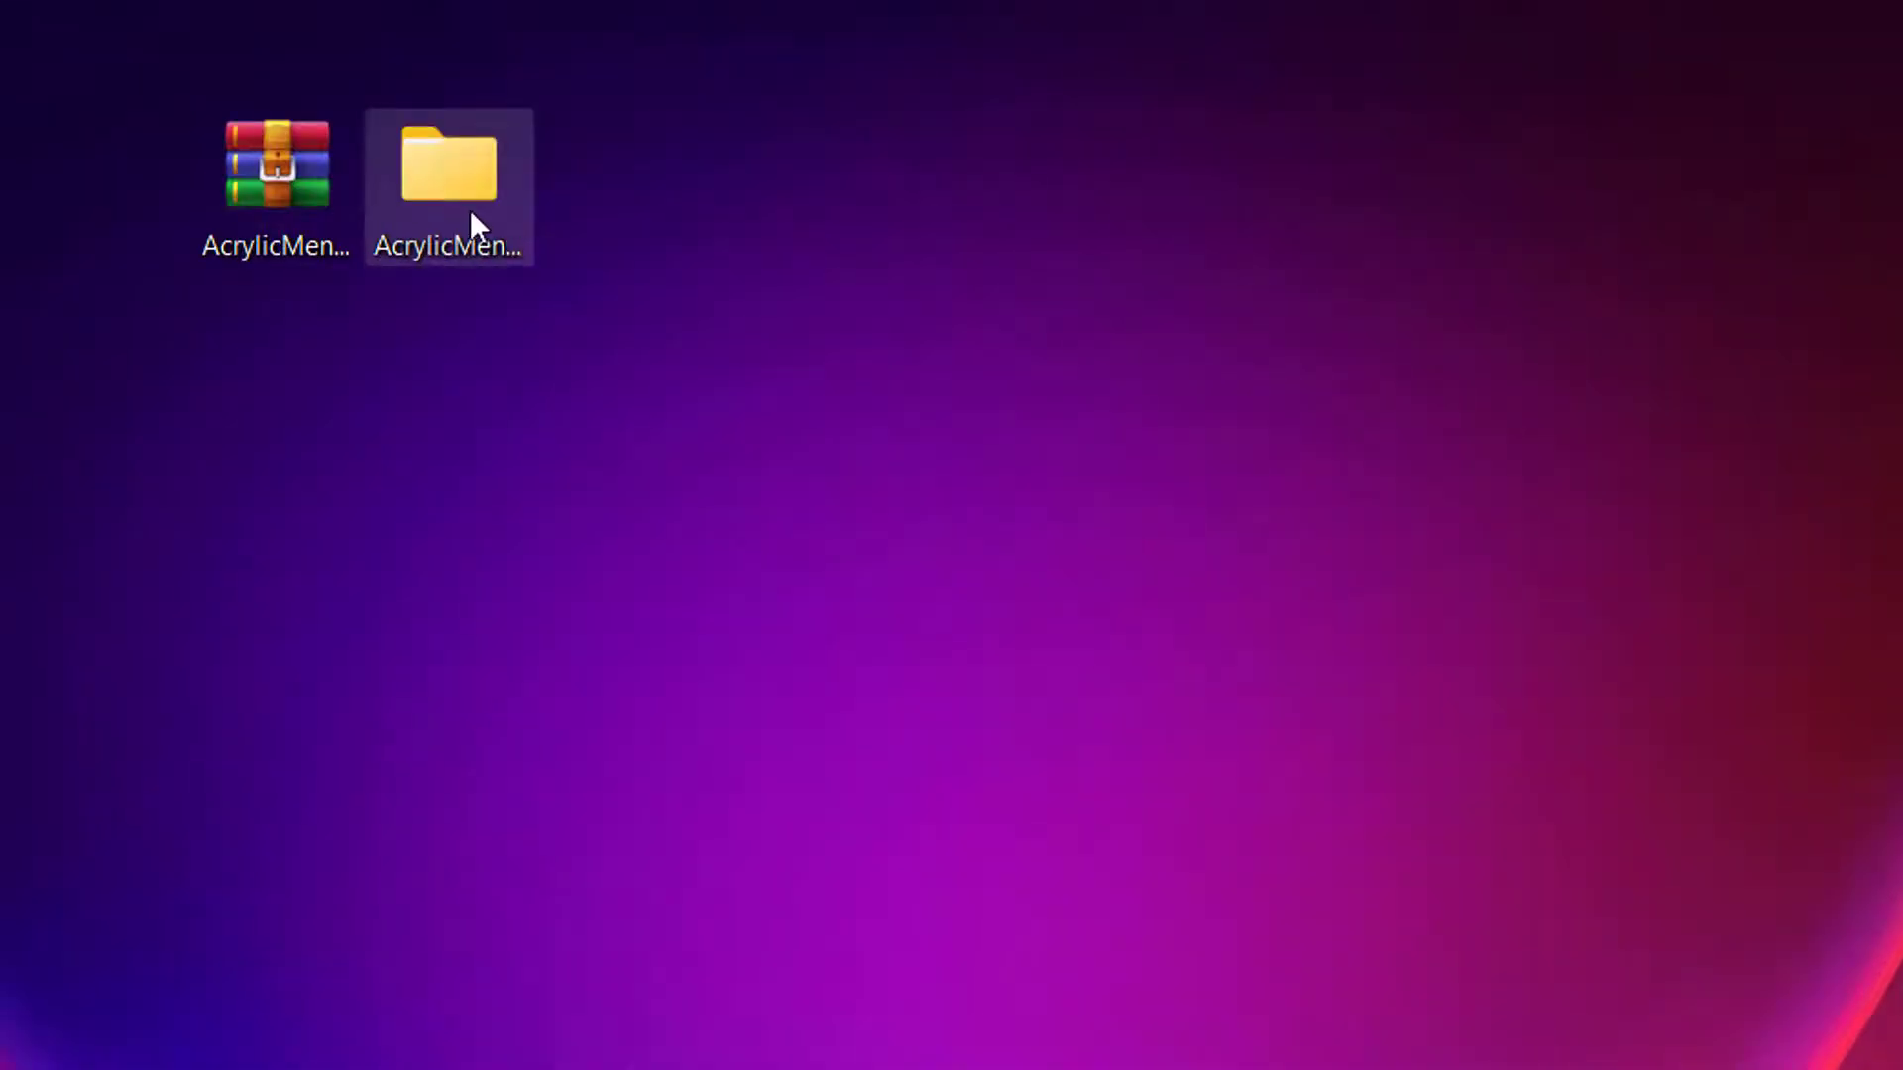
Run Injector from the extracted folder to install the hook, then close the folder window.
left_click(594, 485)
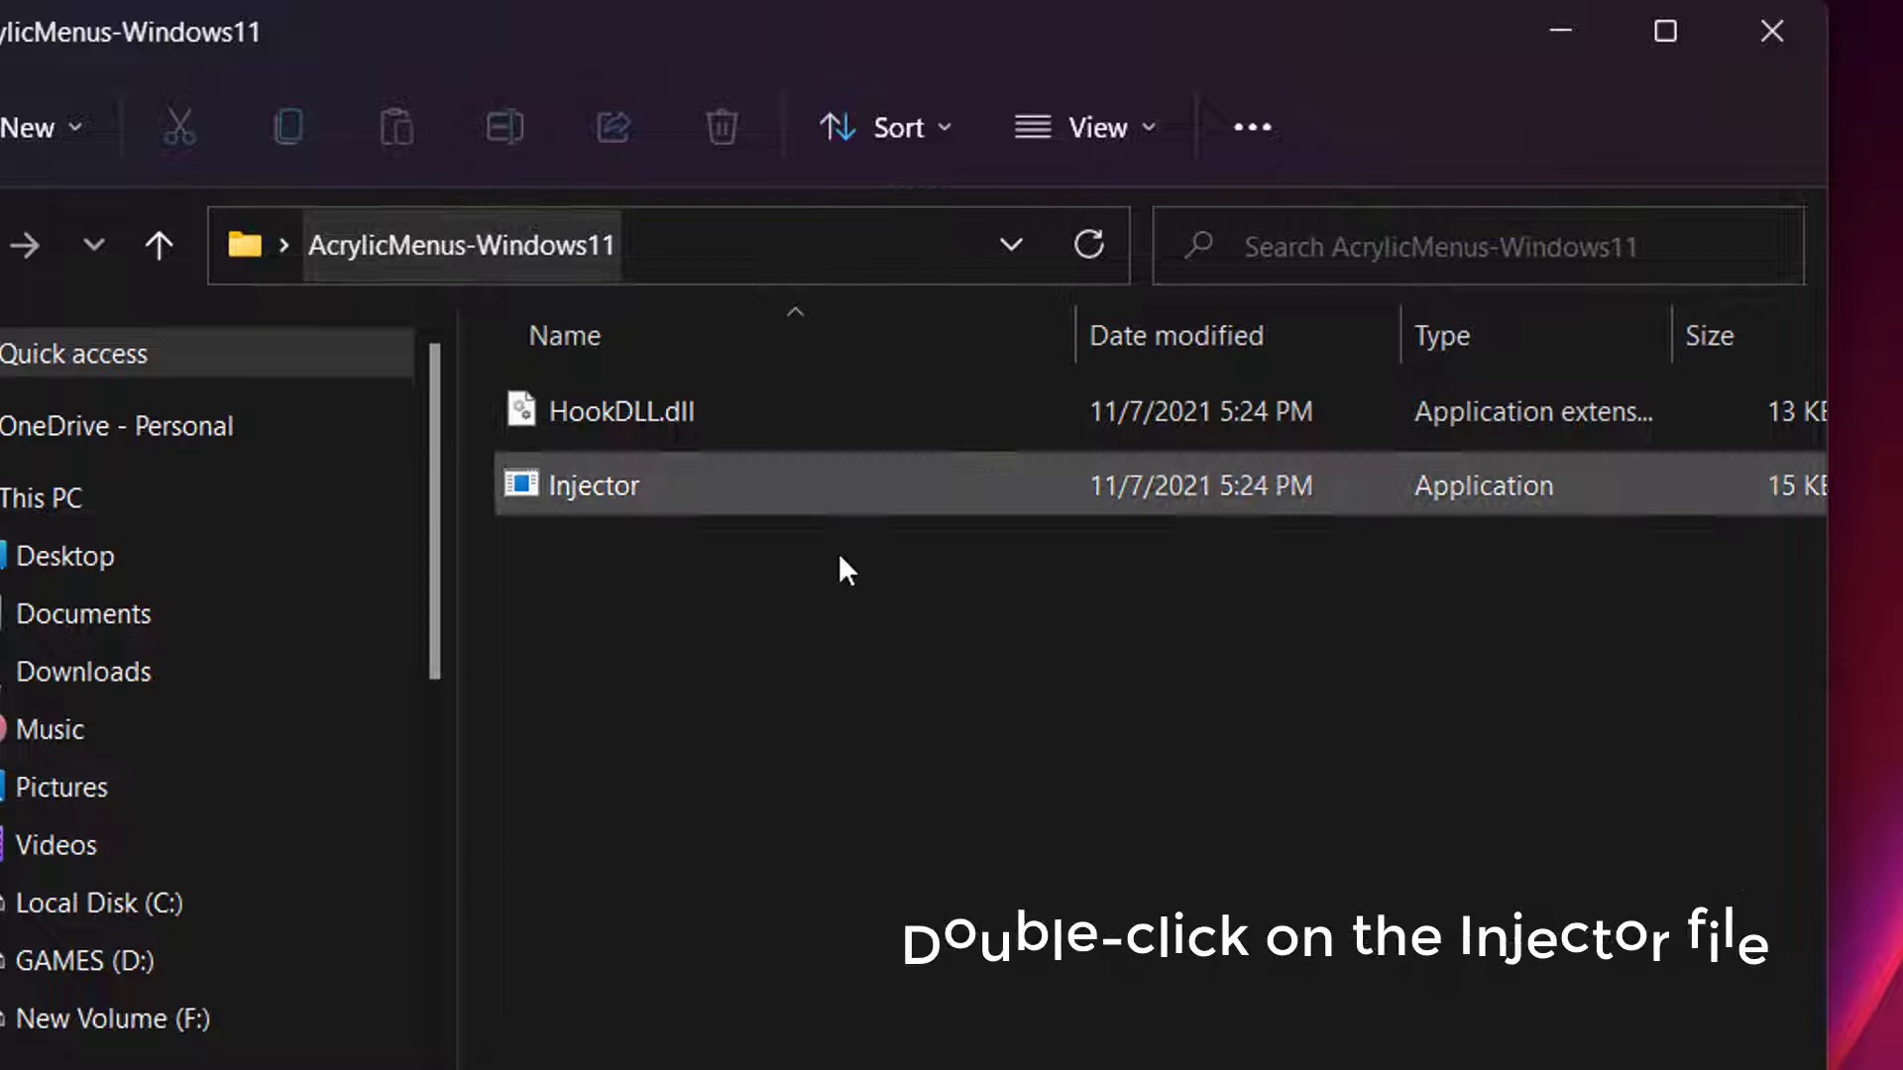
double_click(626, 484)
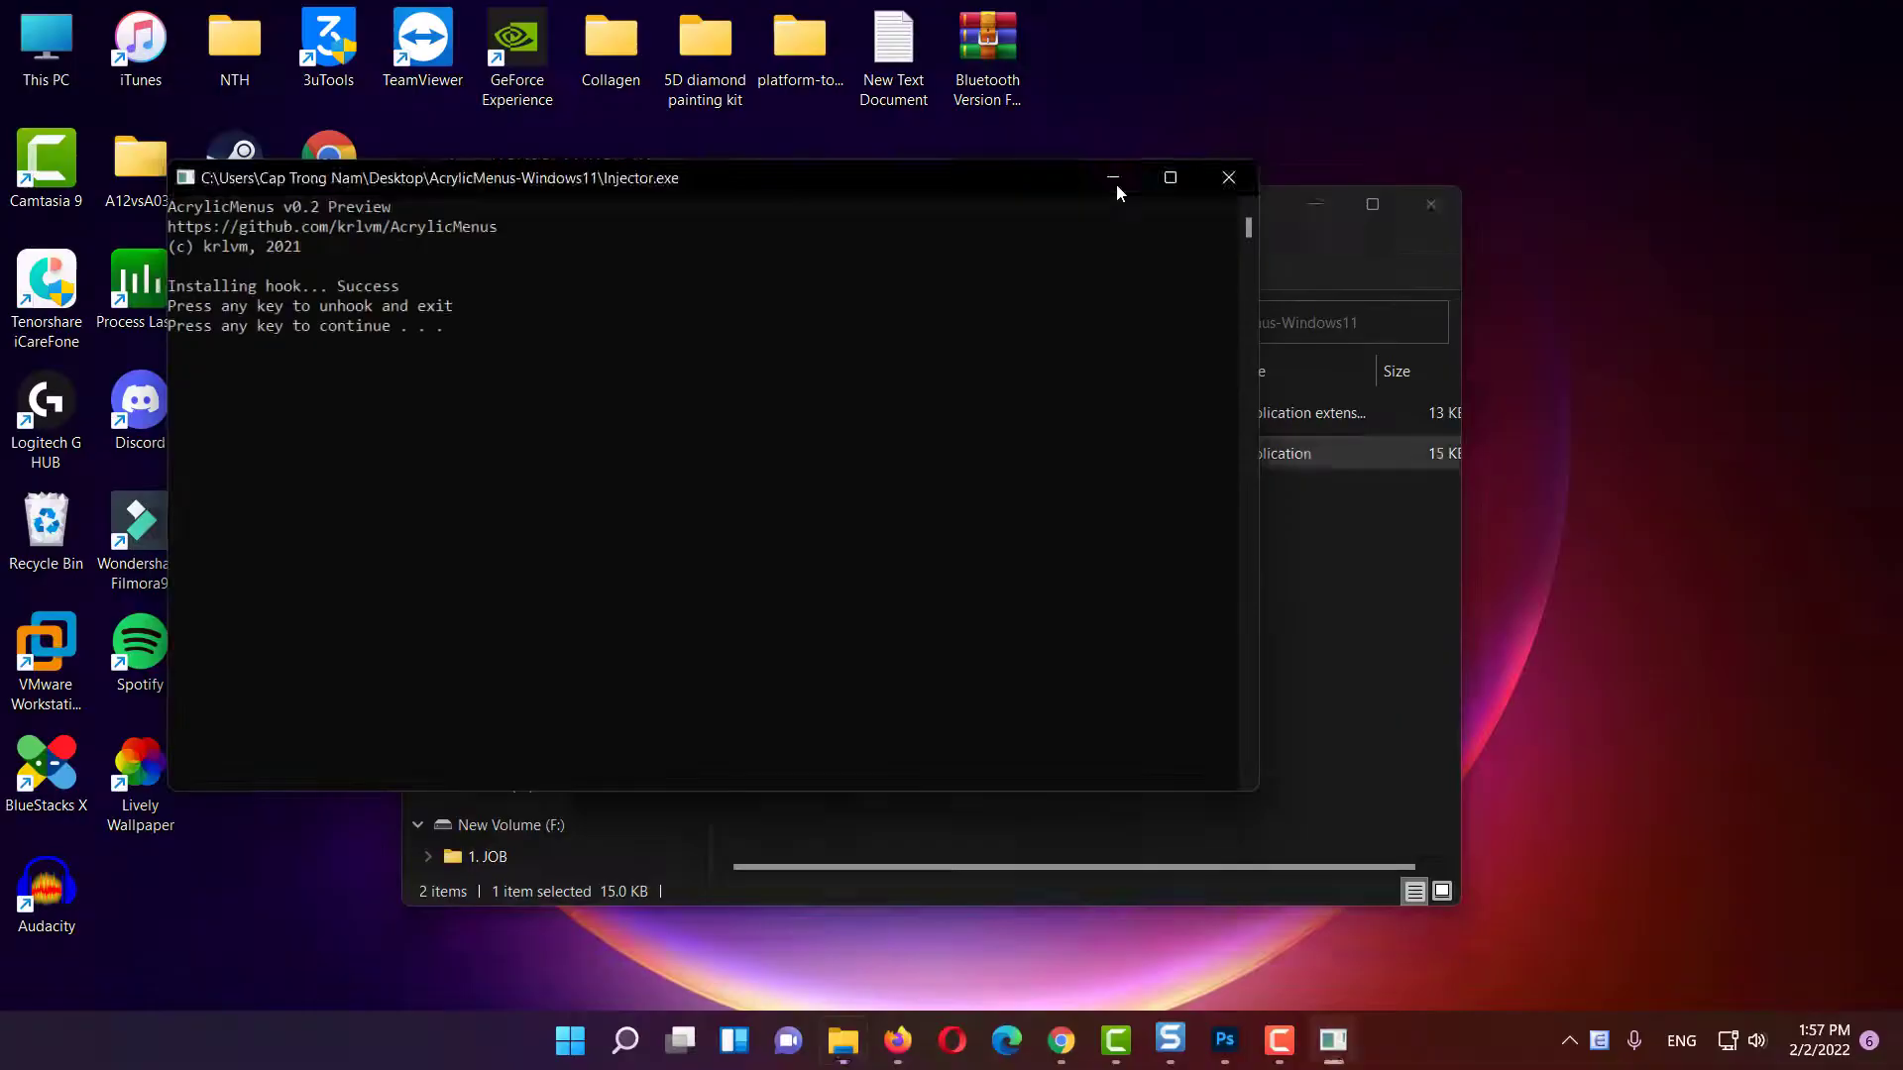
left_click(1233, 179)
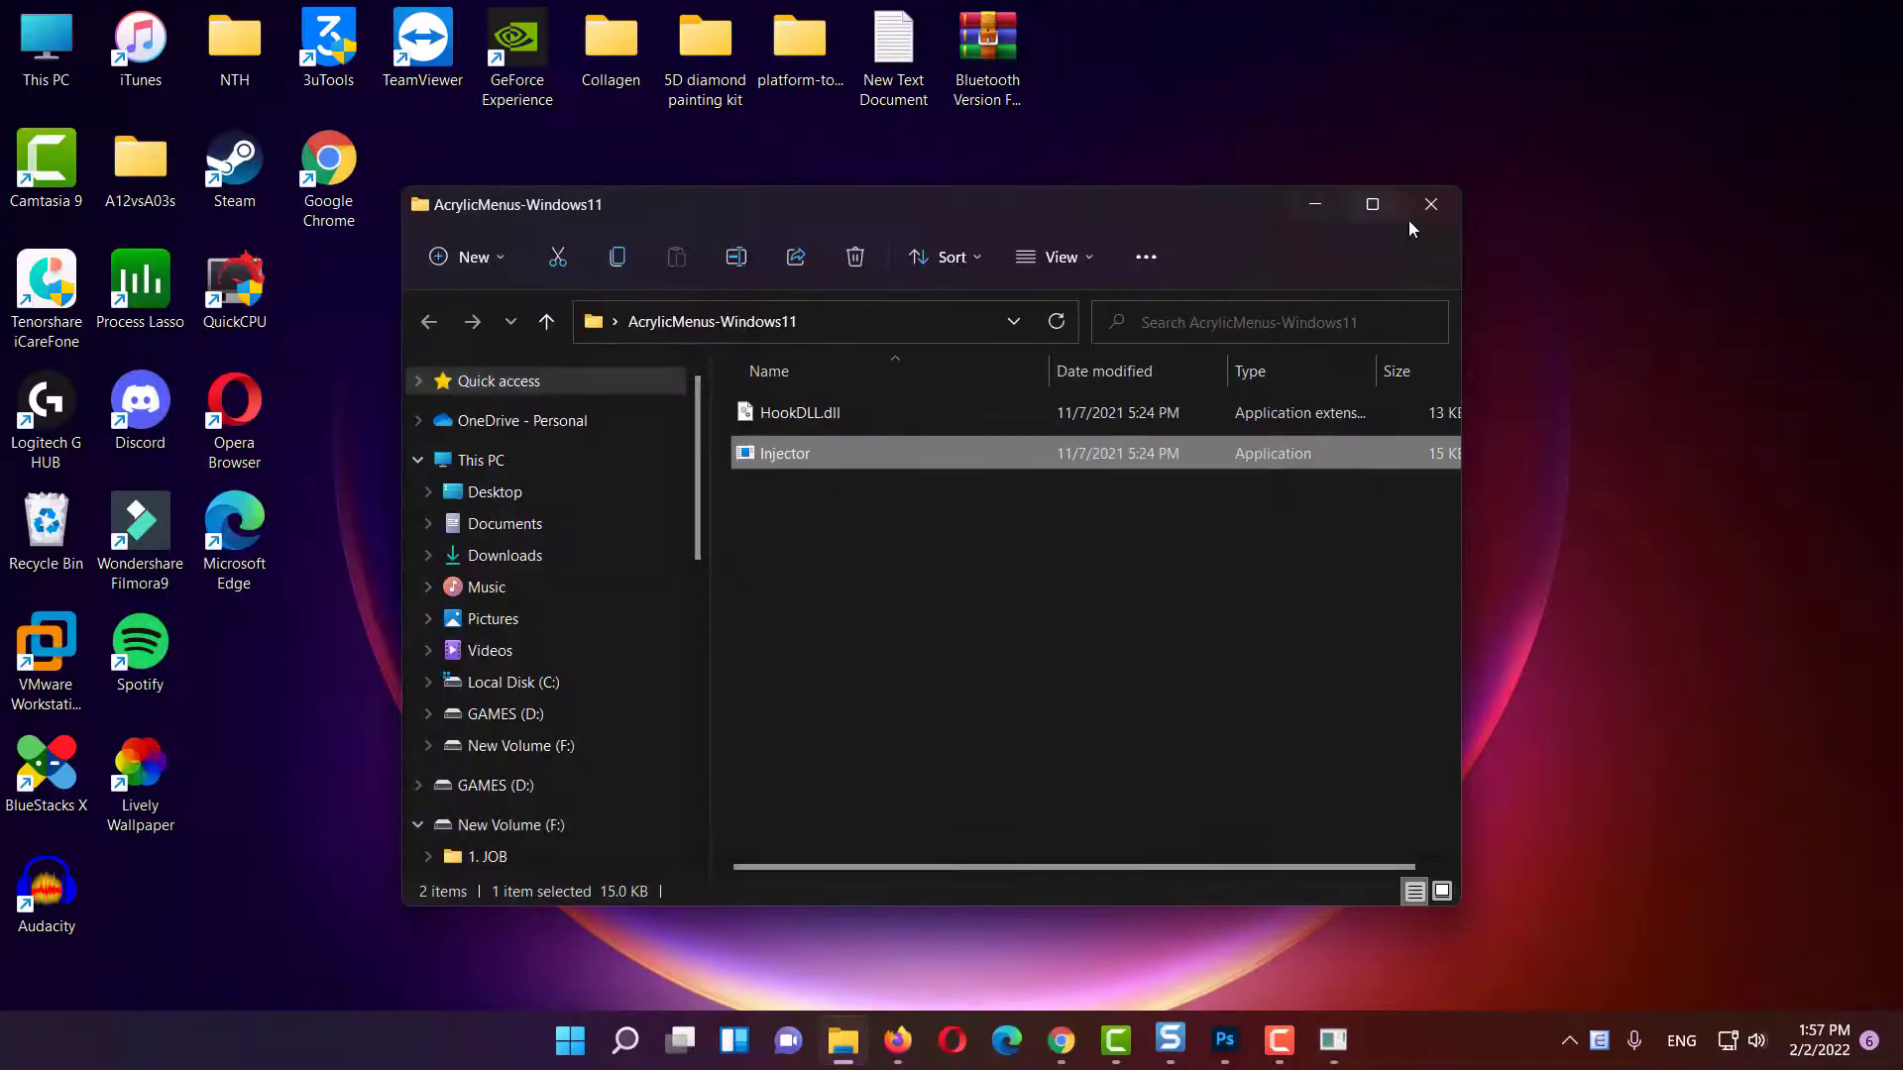
left_click(1427, 208)
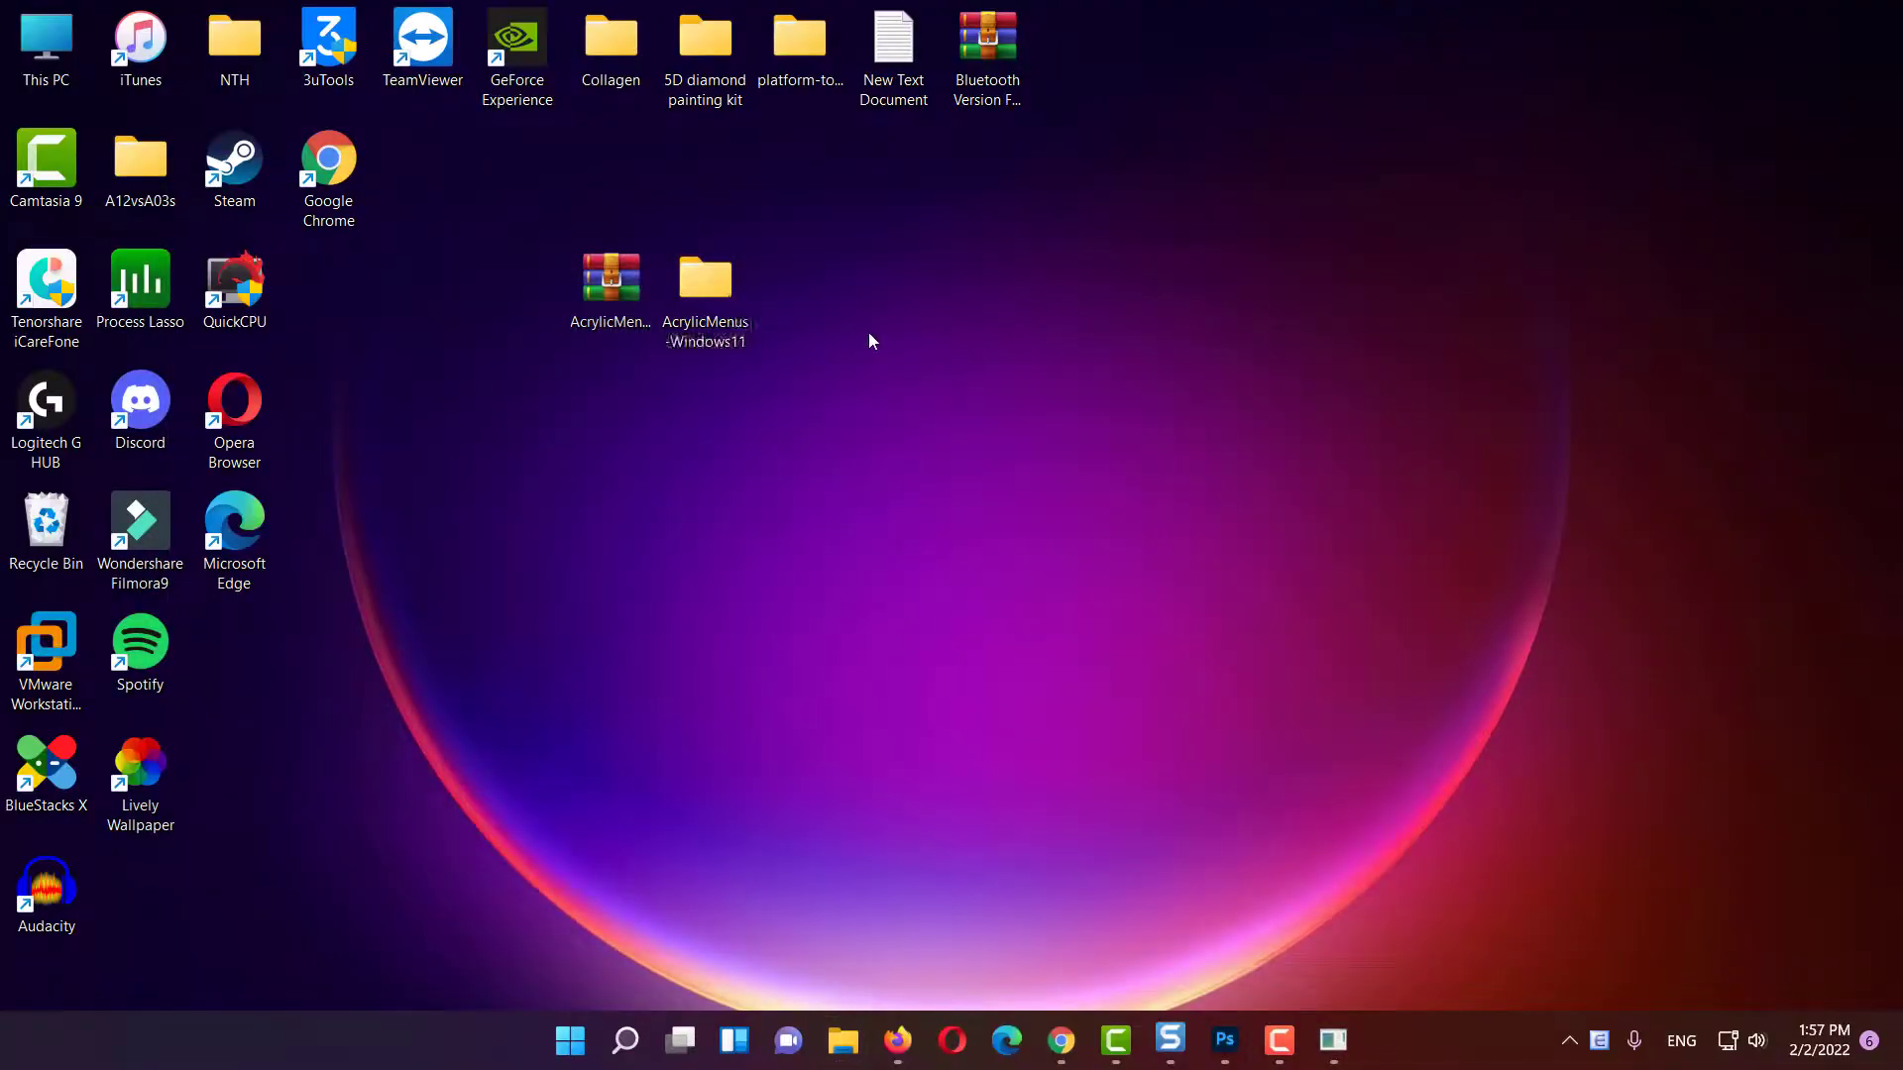
Open the desktop's classic Show more options menu twice to check the acrylic effect.
right_click(869, 332)
left_click(994, 759)
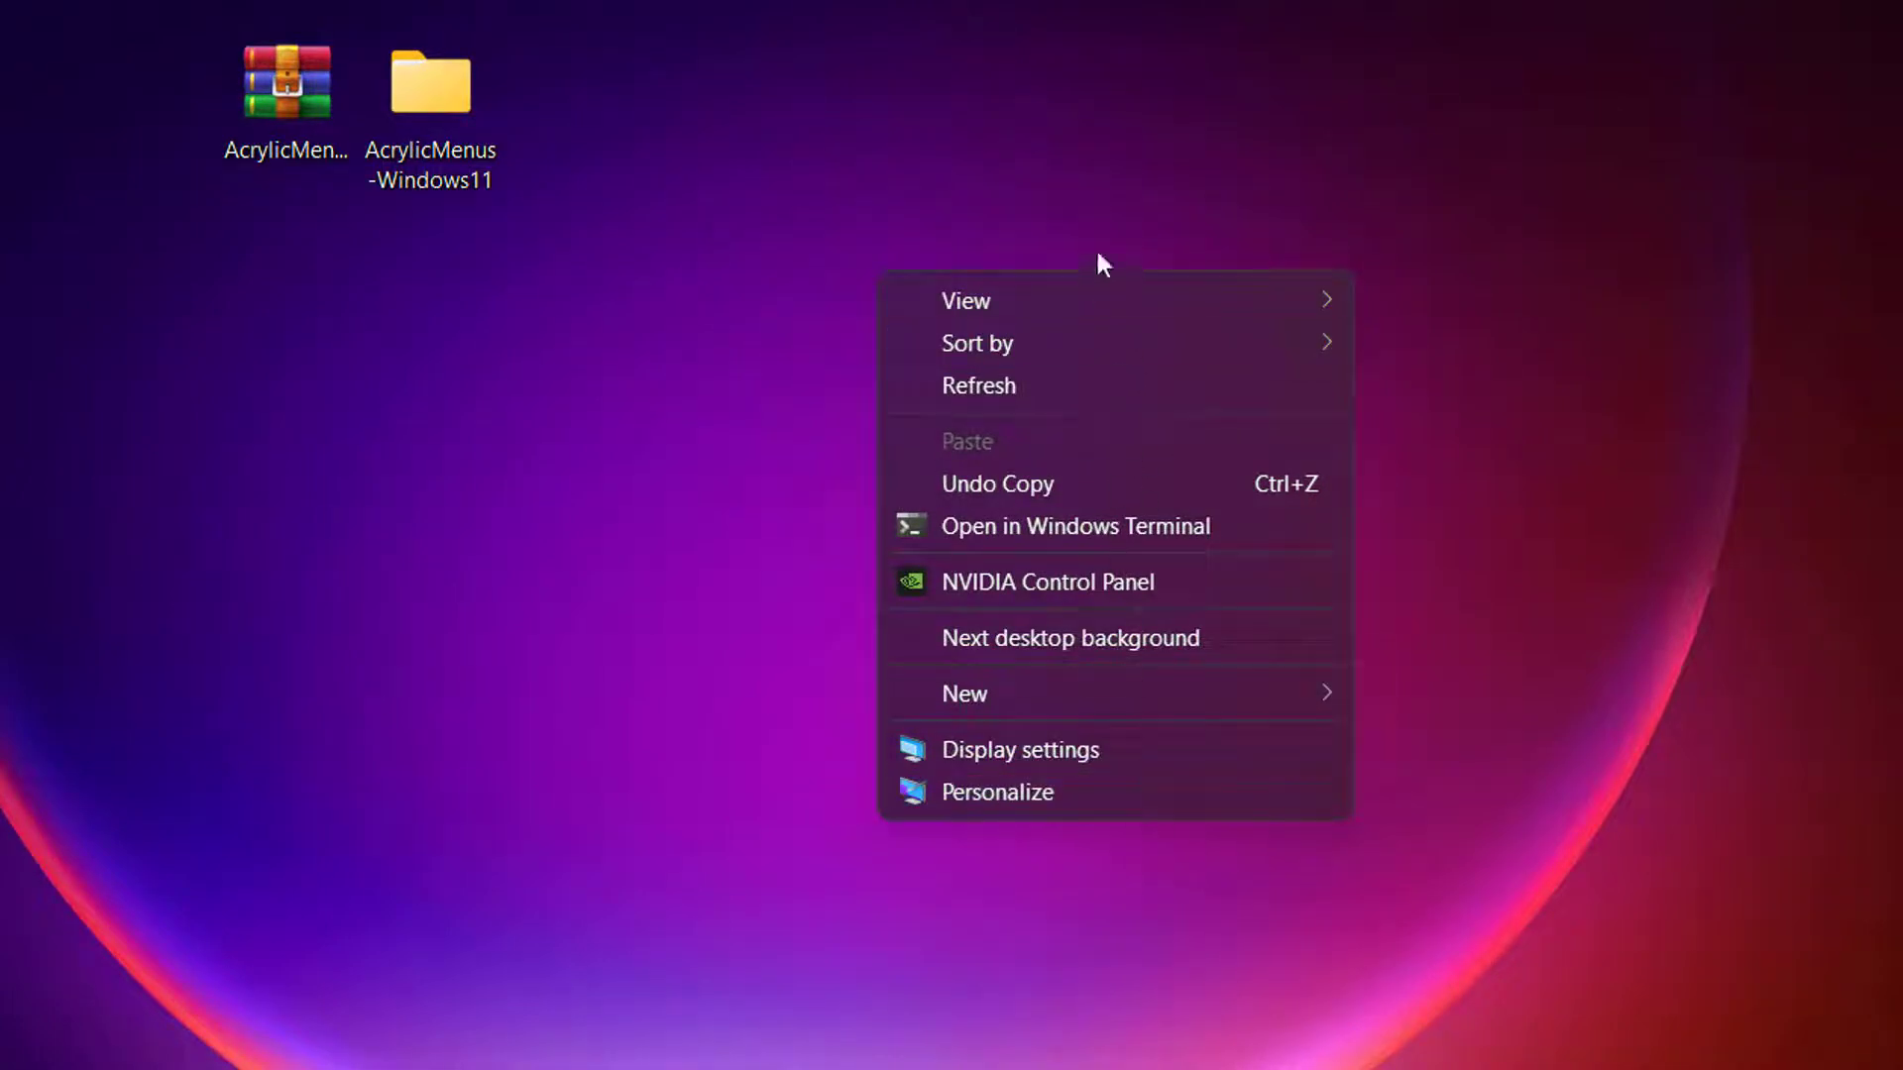
left_click(656, 188)
right_click(658, 194)
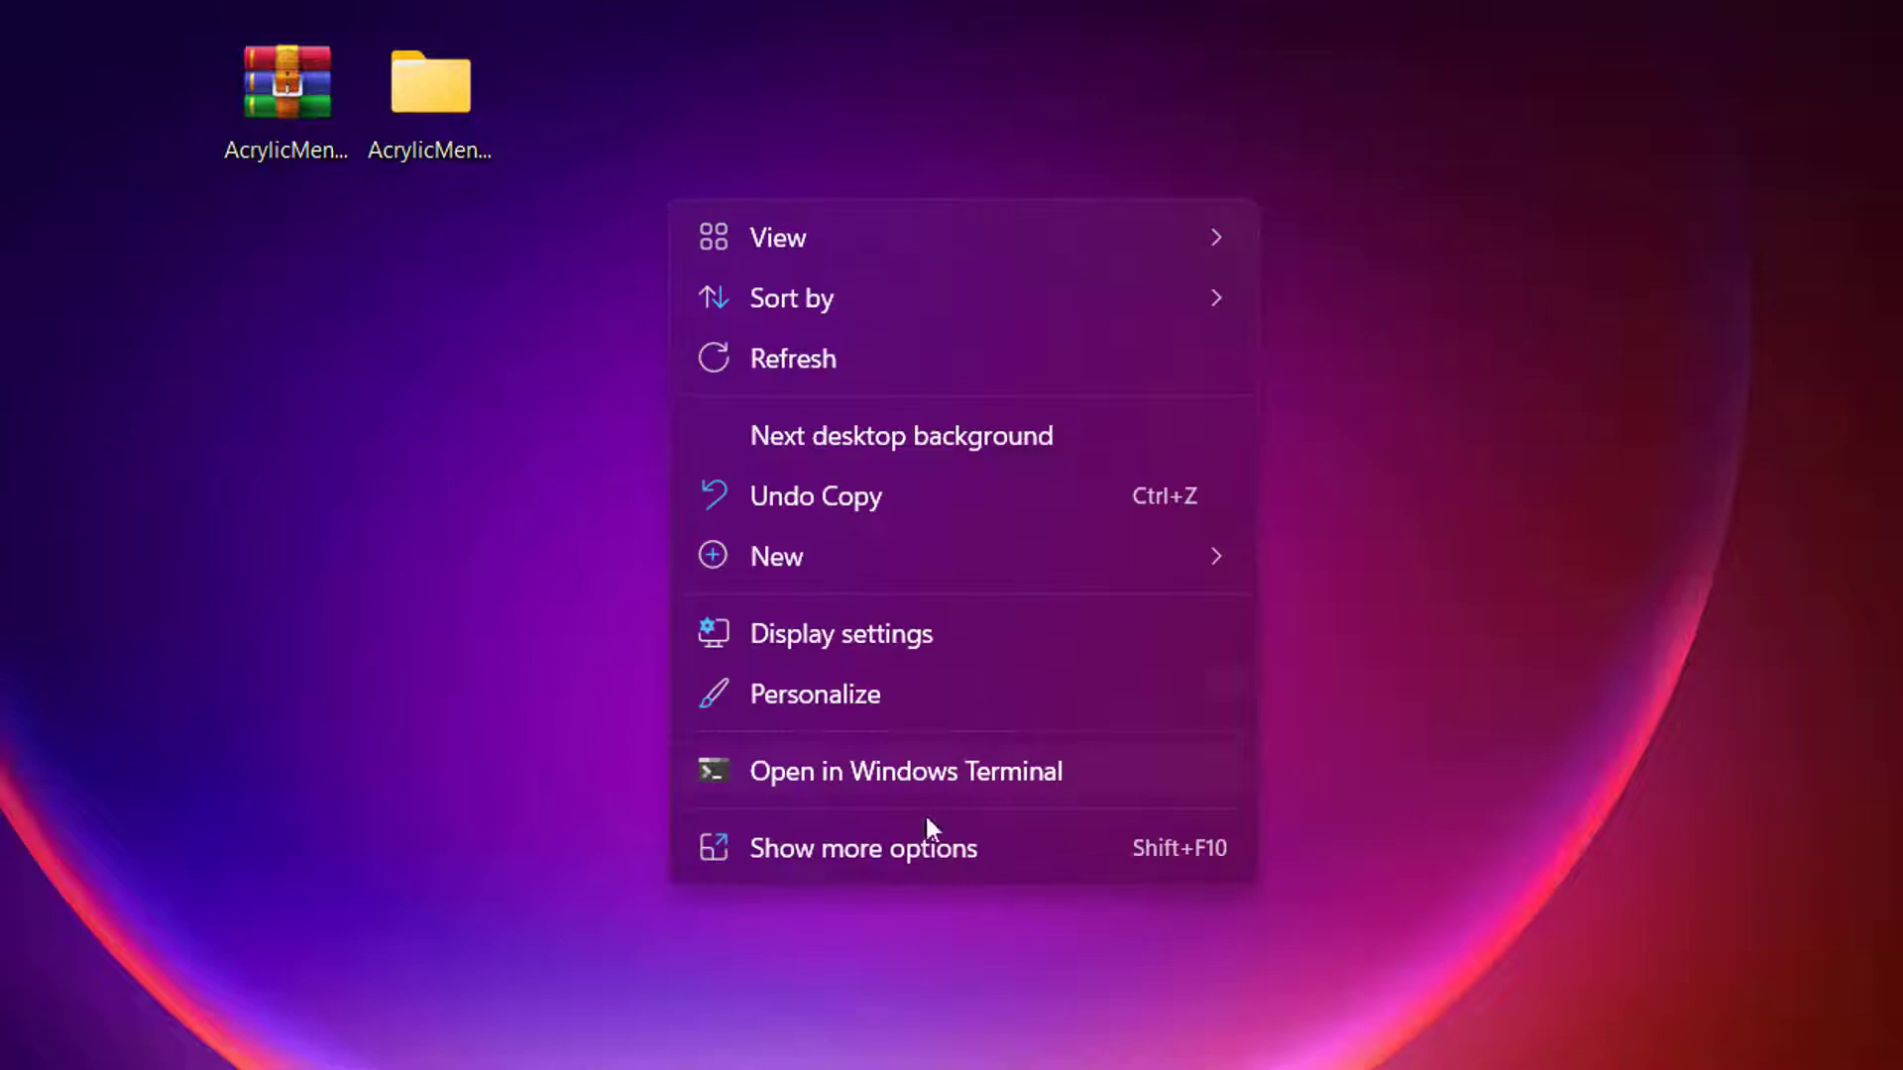
left_click(953, 834)
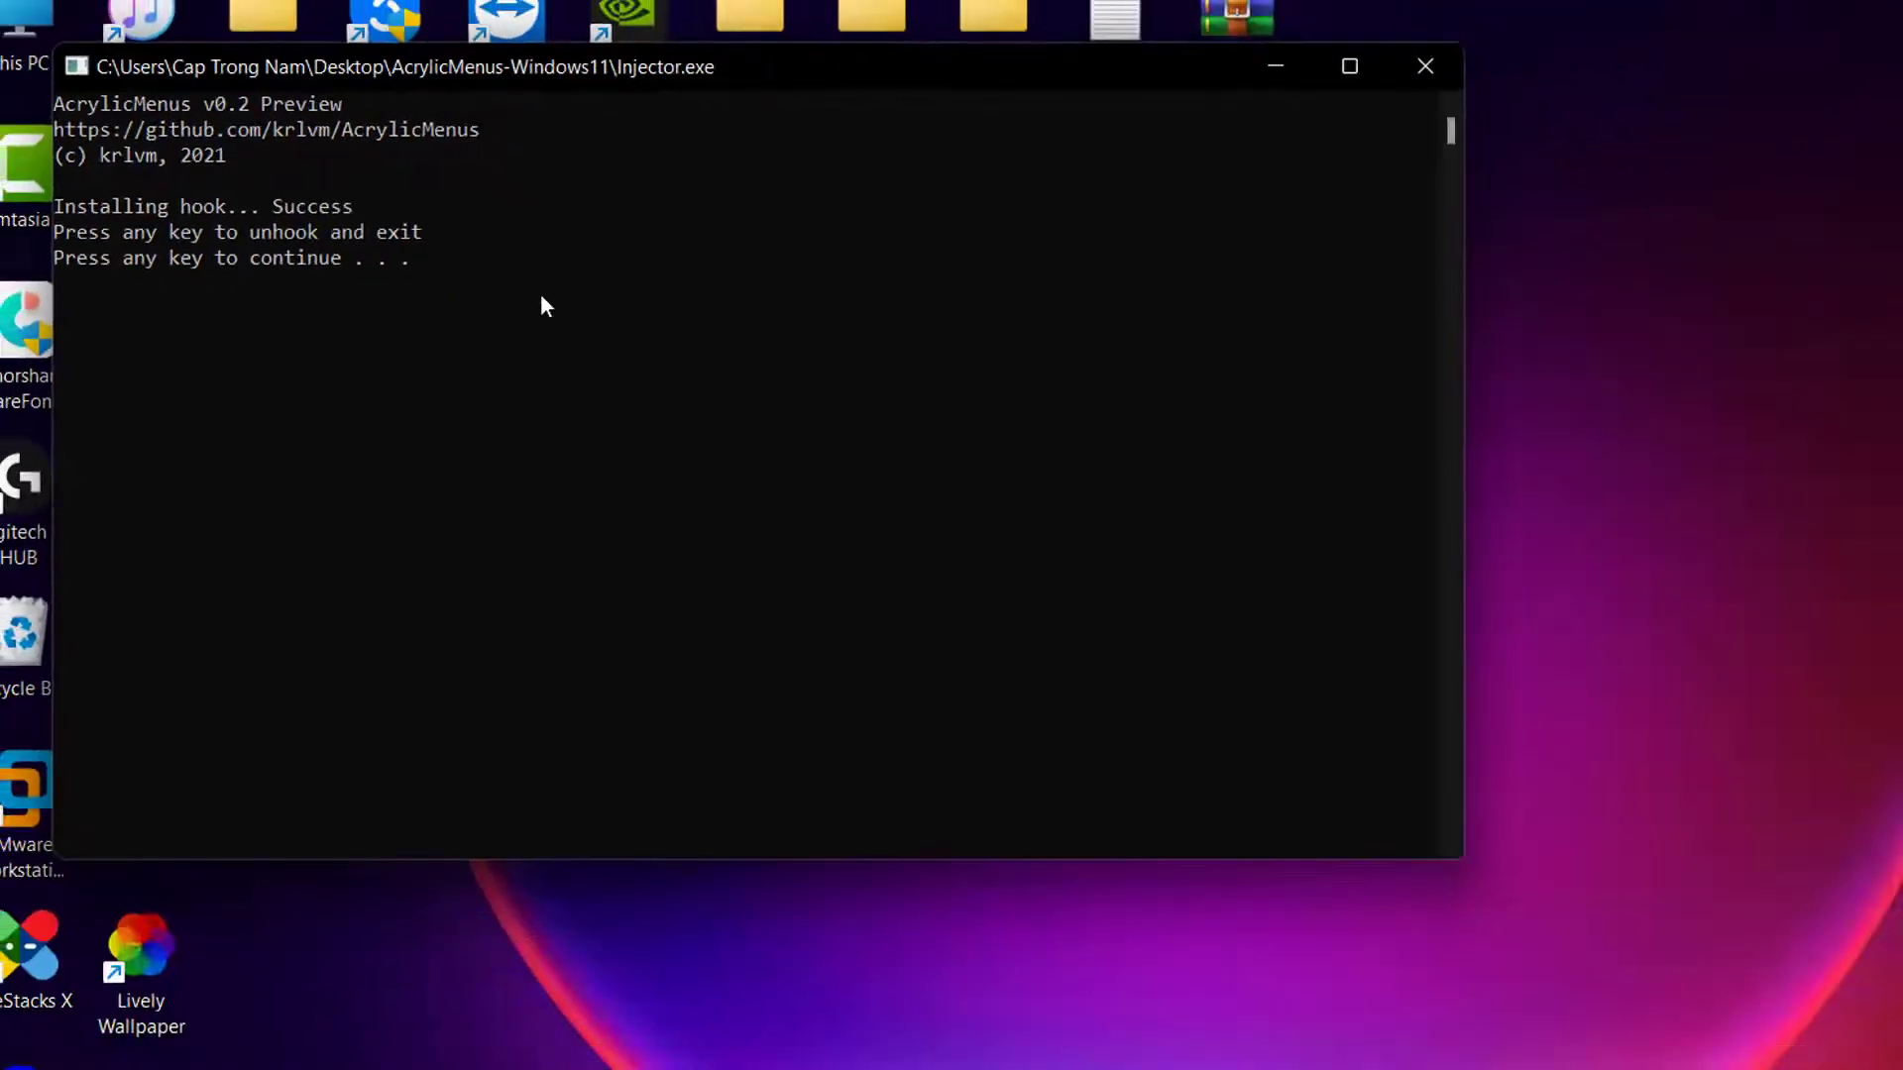
Exit the Injector console and open the desktop's classic context menu.
key("Return")
right_click(867, 404)
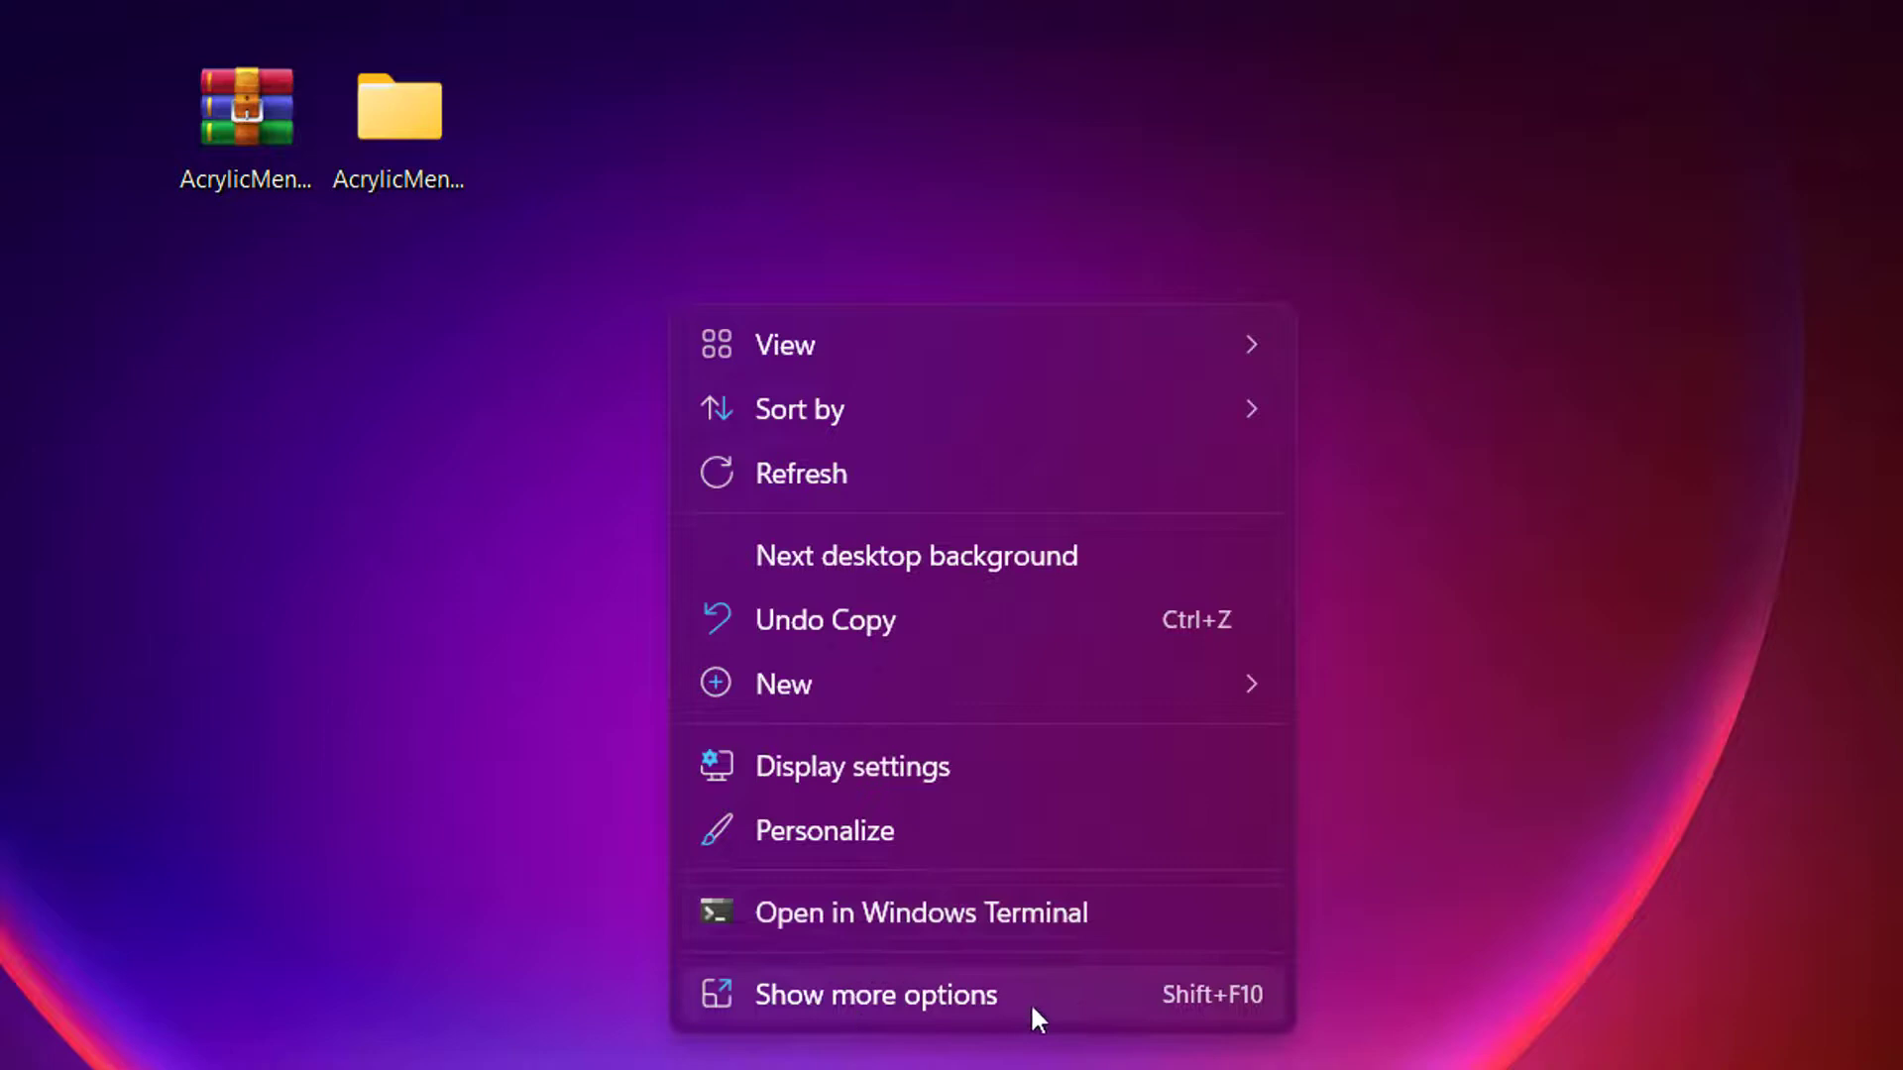
left_click(1040, 999)
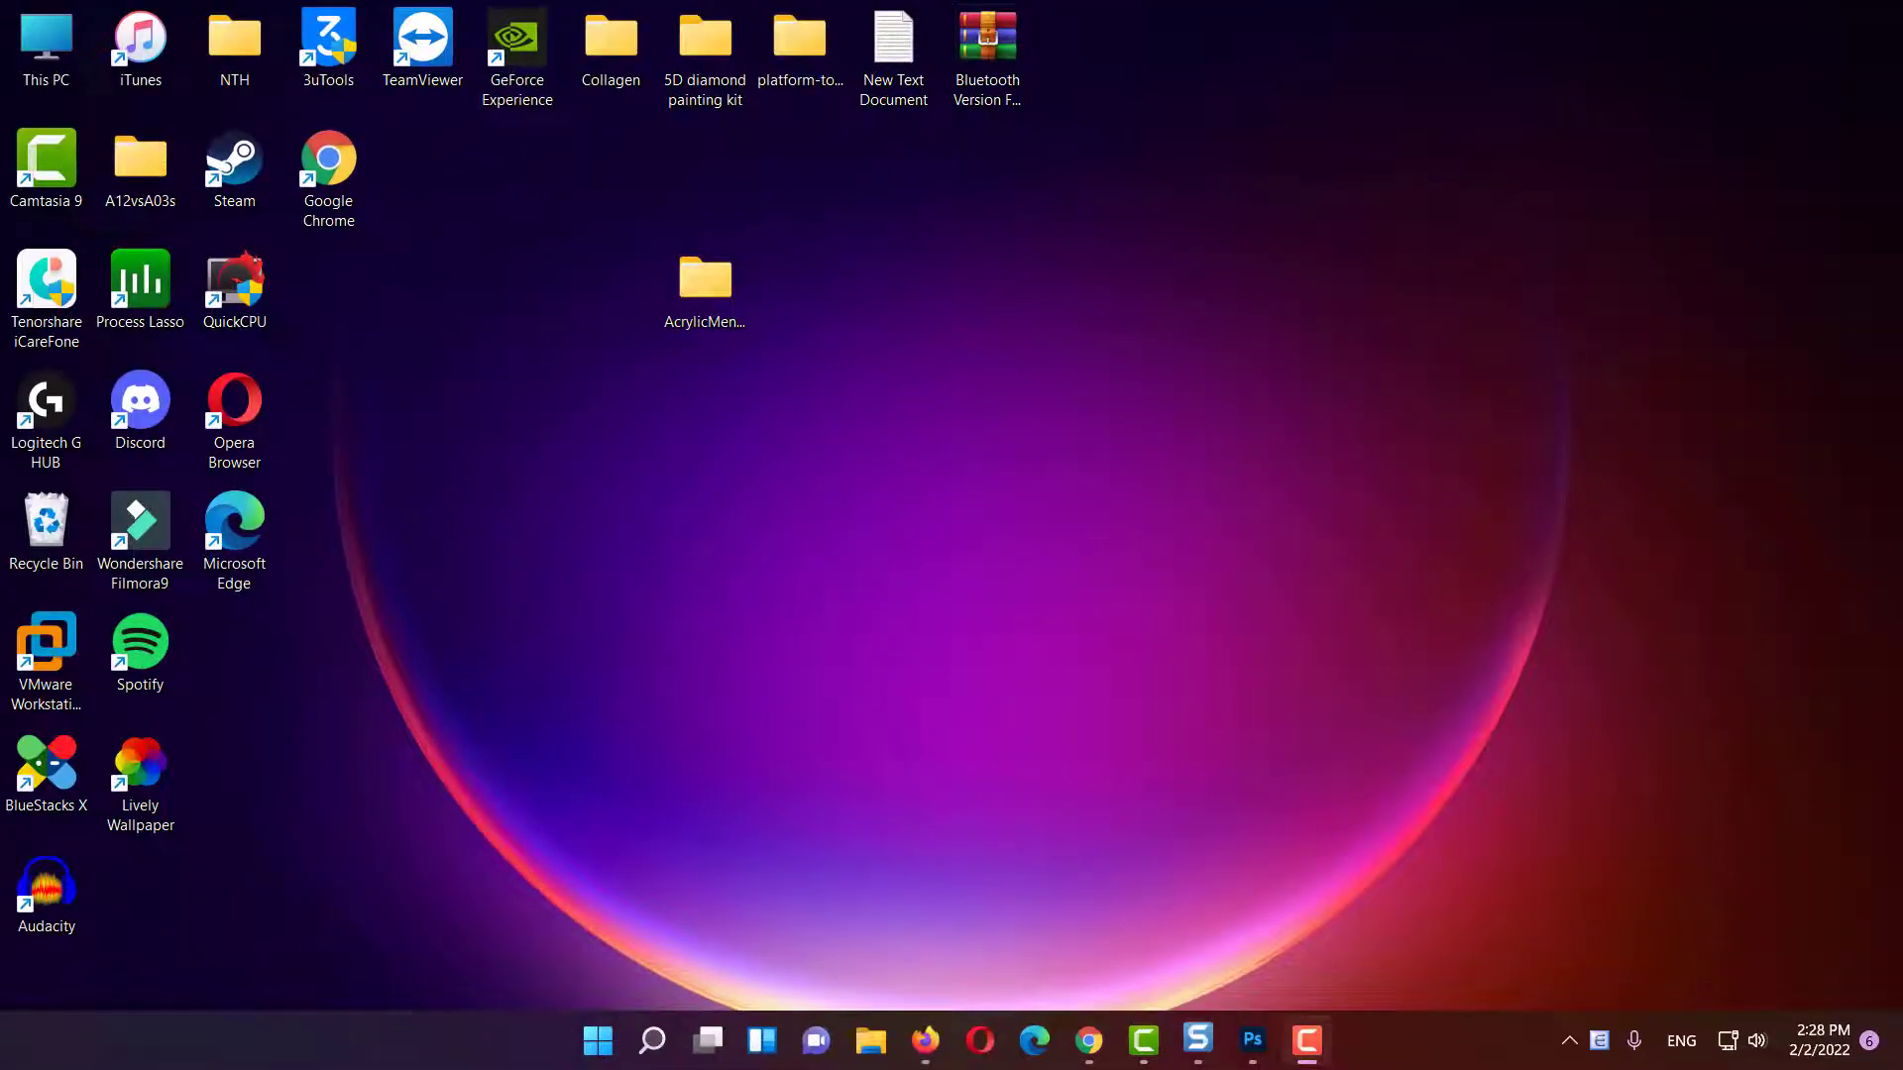
Open the empty Startup folder with shell:startup in the Run box.
key("super+r")
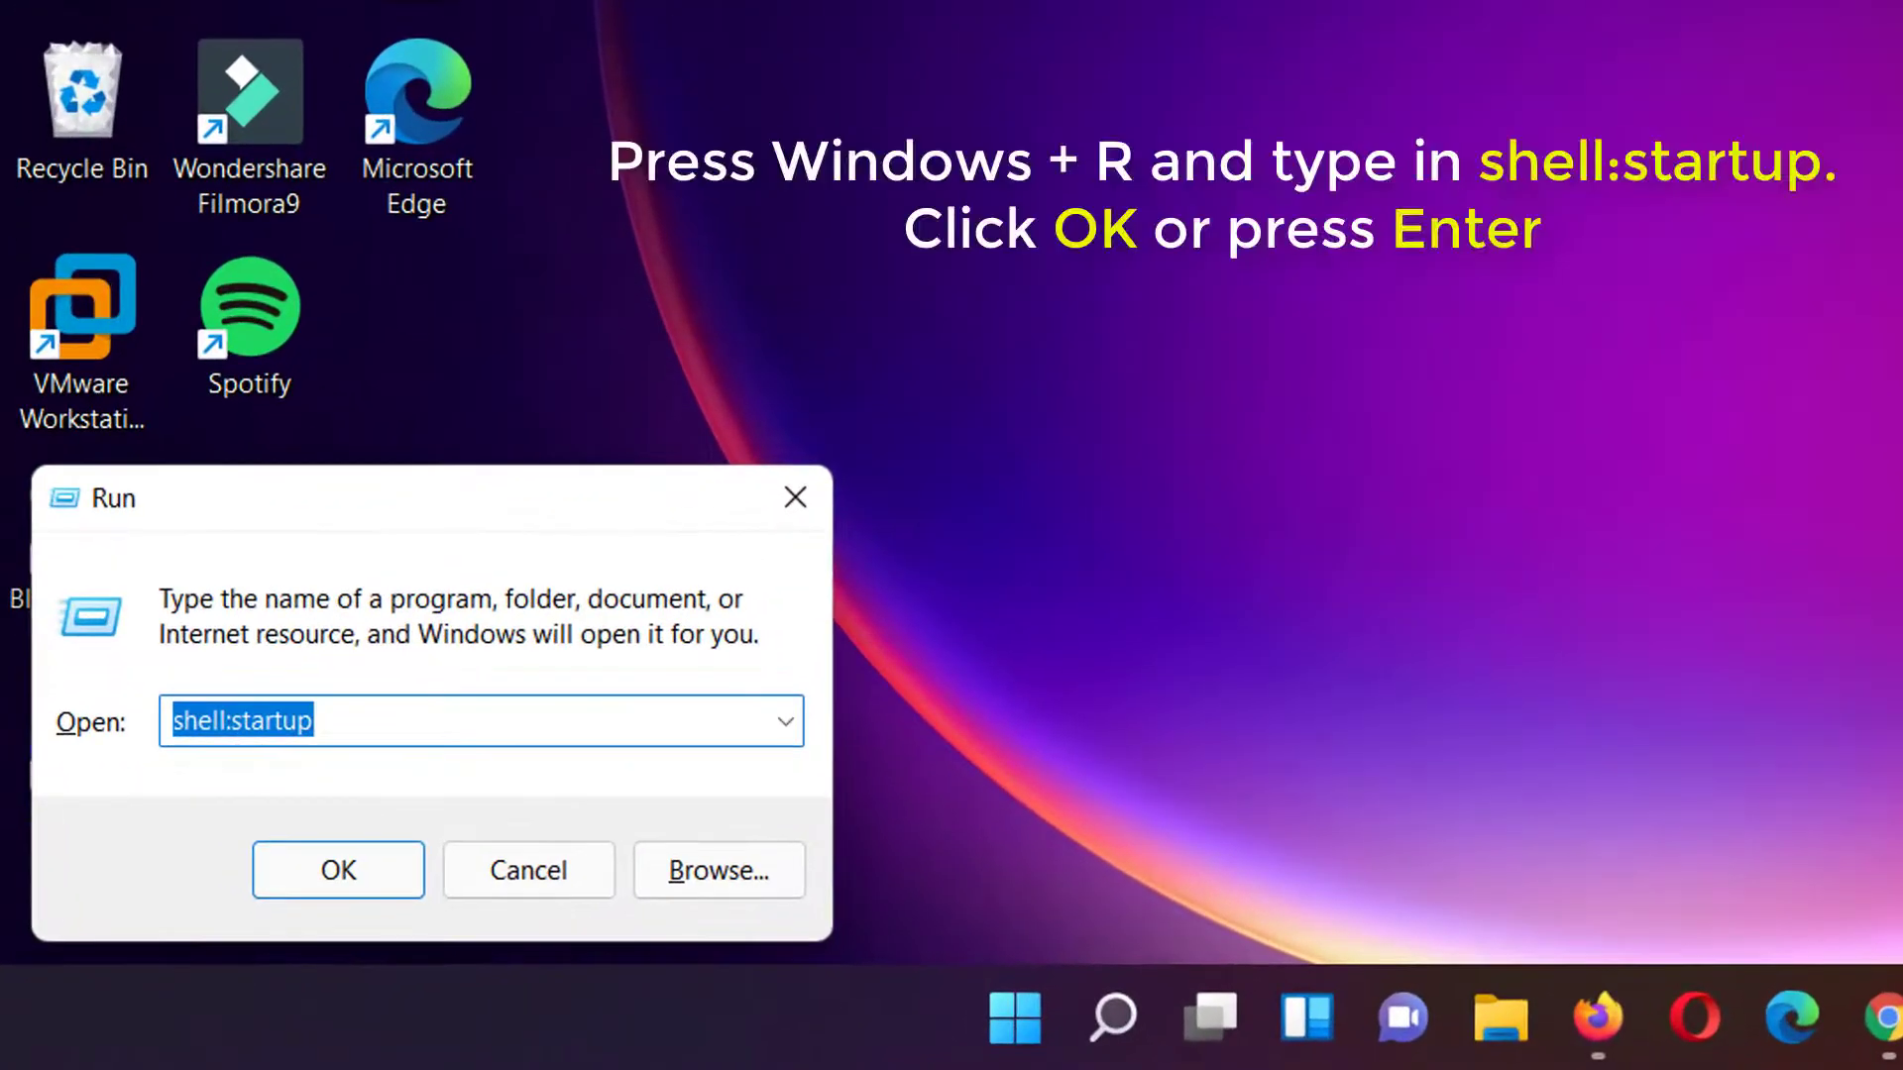
left_click(339, 716)
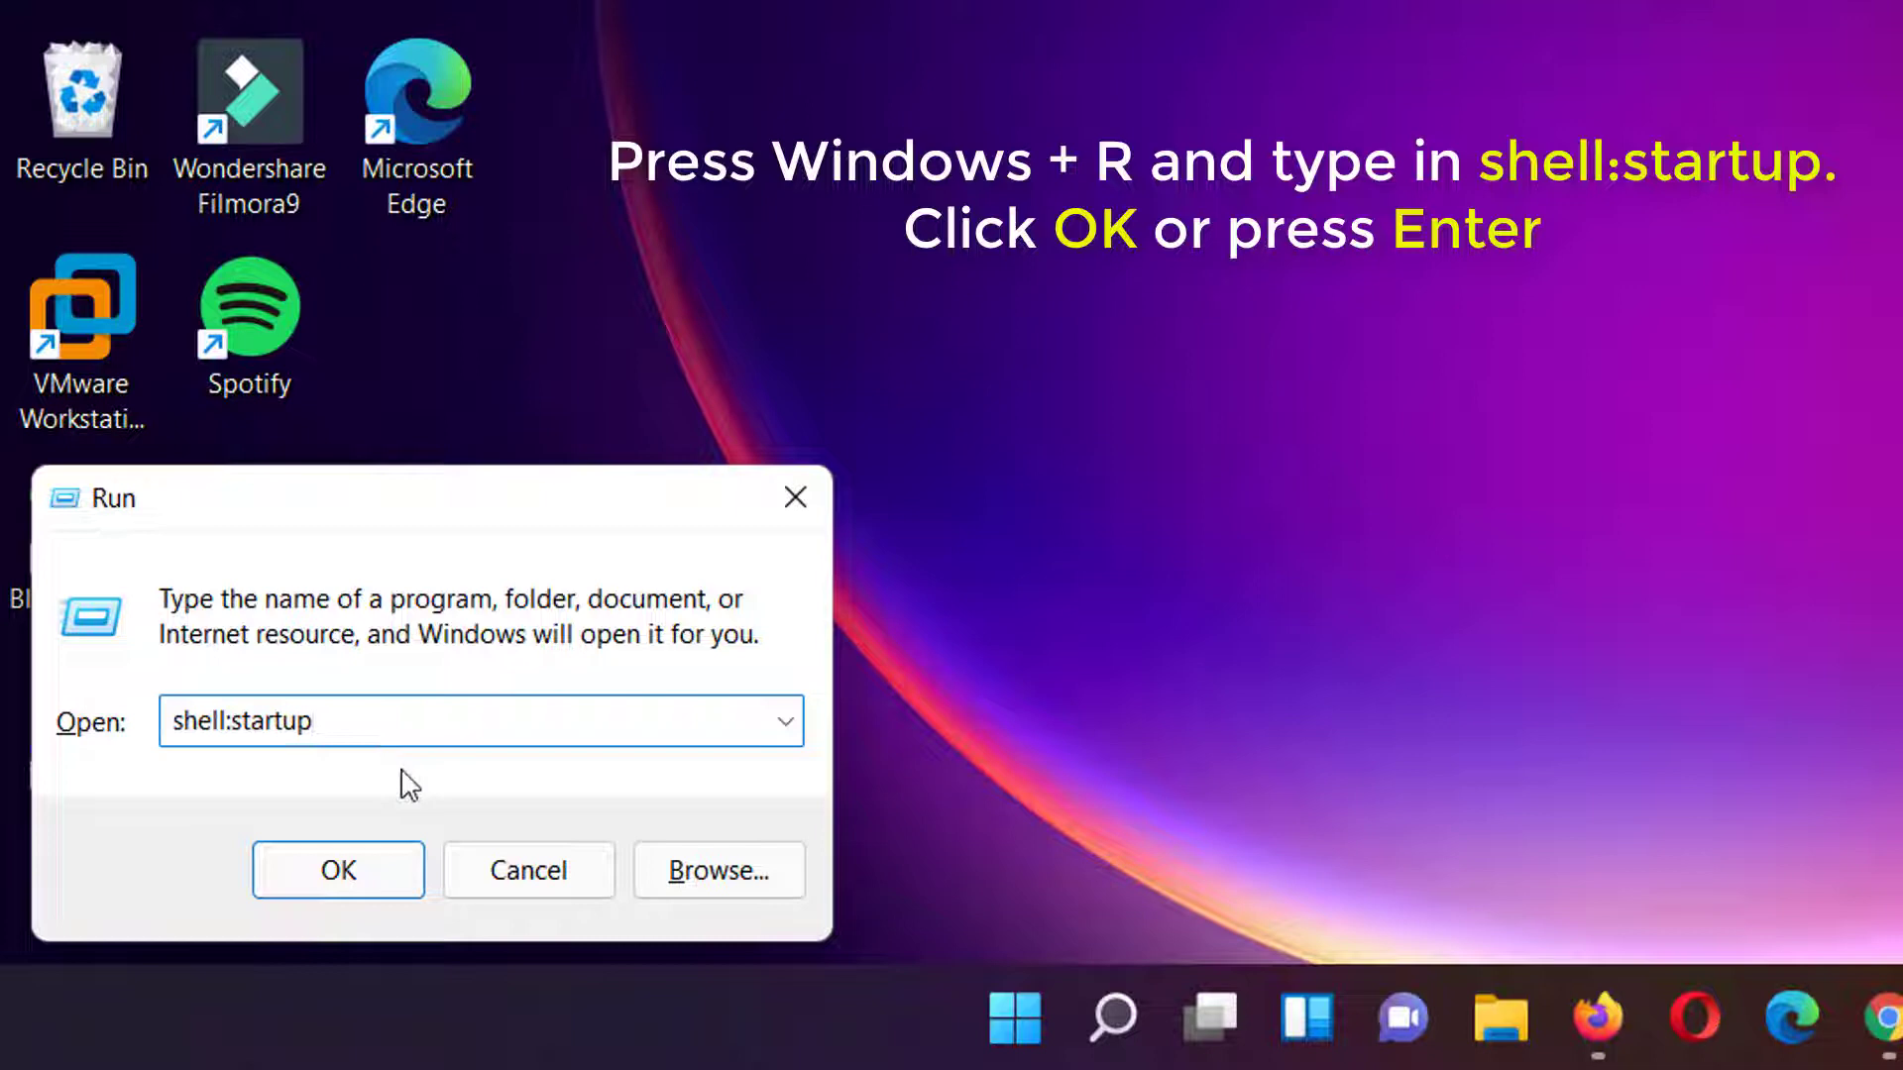
left_click(375, 880)
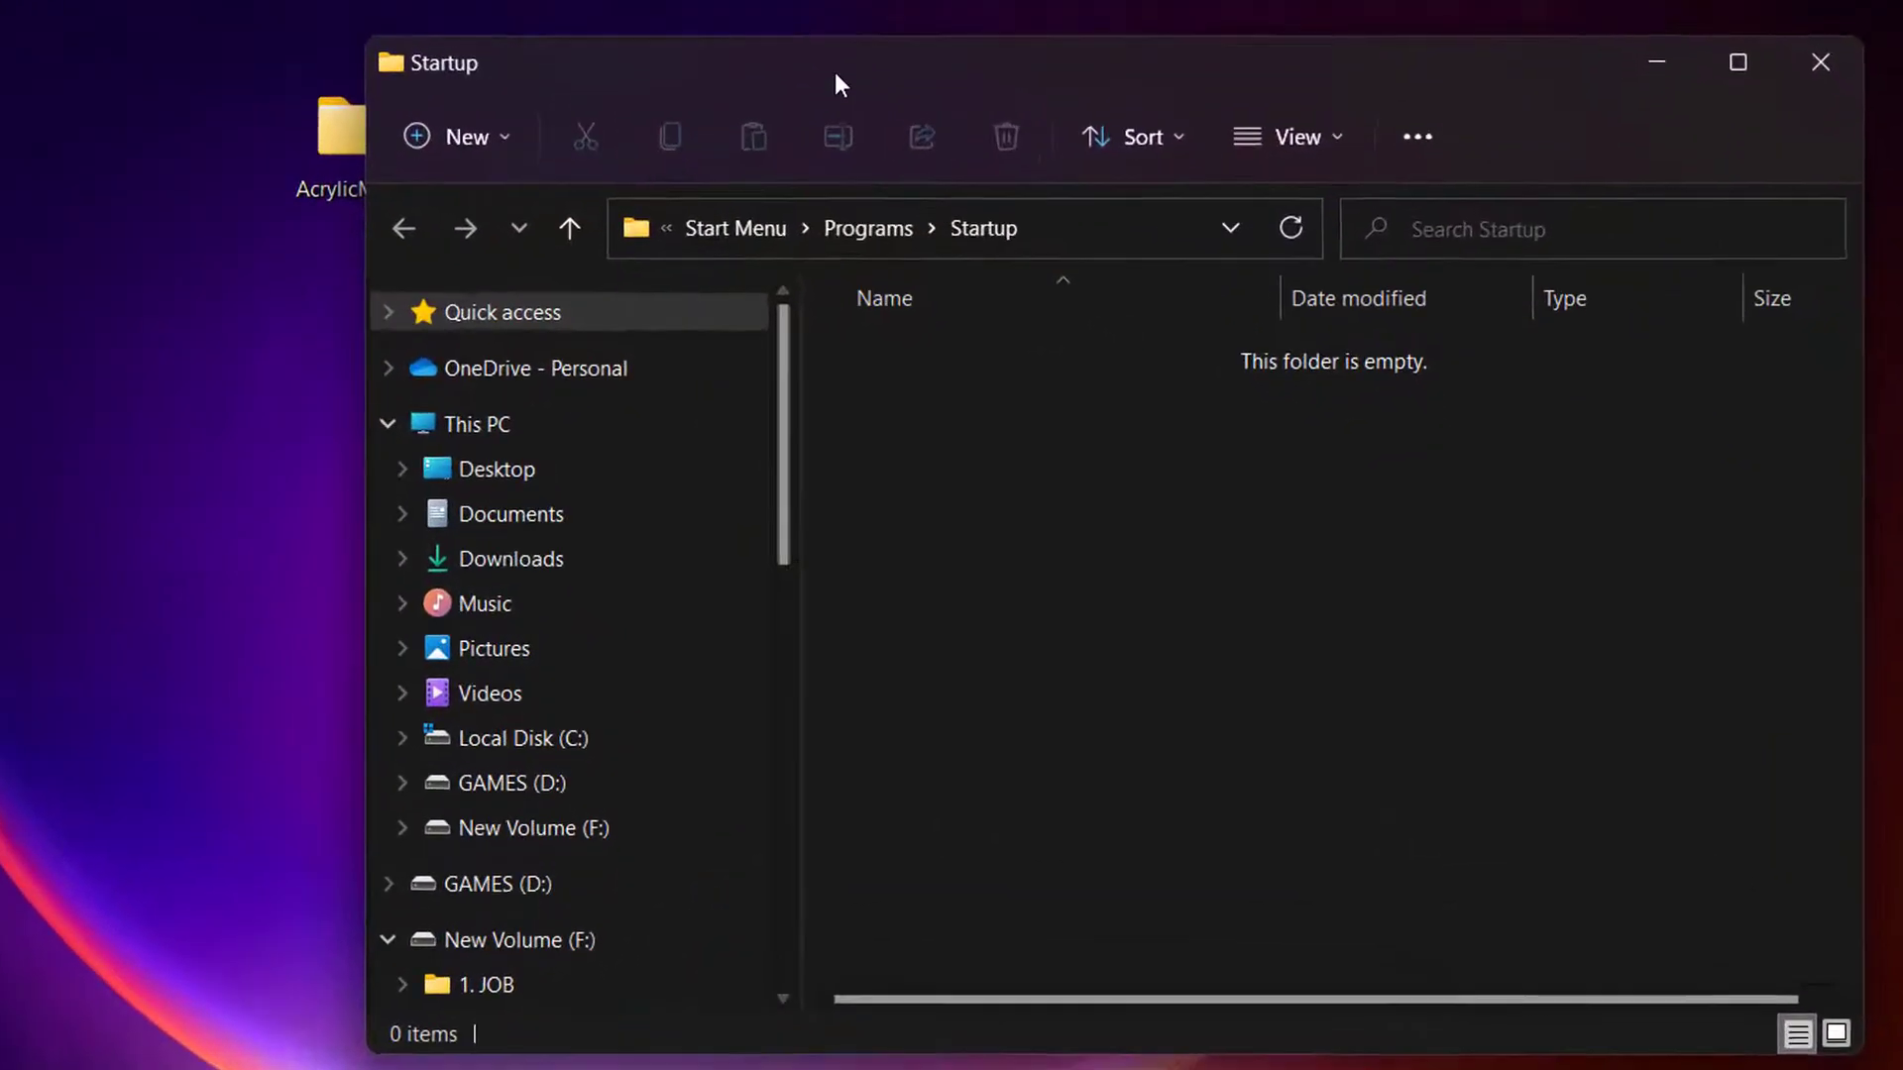
Open the AcrylicMenus-Windows11 folder and place its window beside the Startup folder.
left_click_drag(1026, 235, 1092, 215)
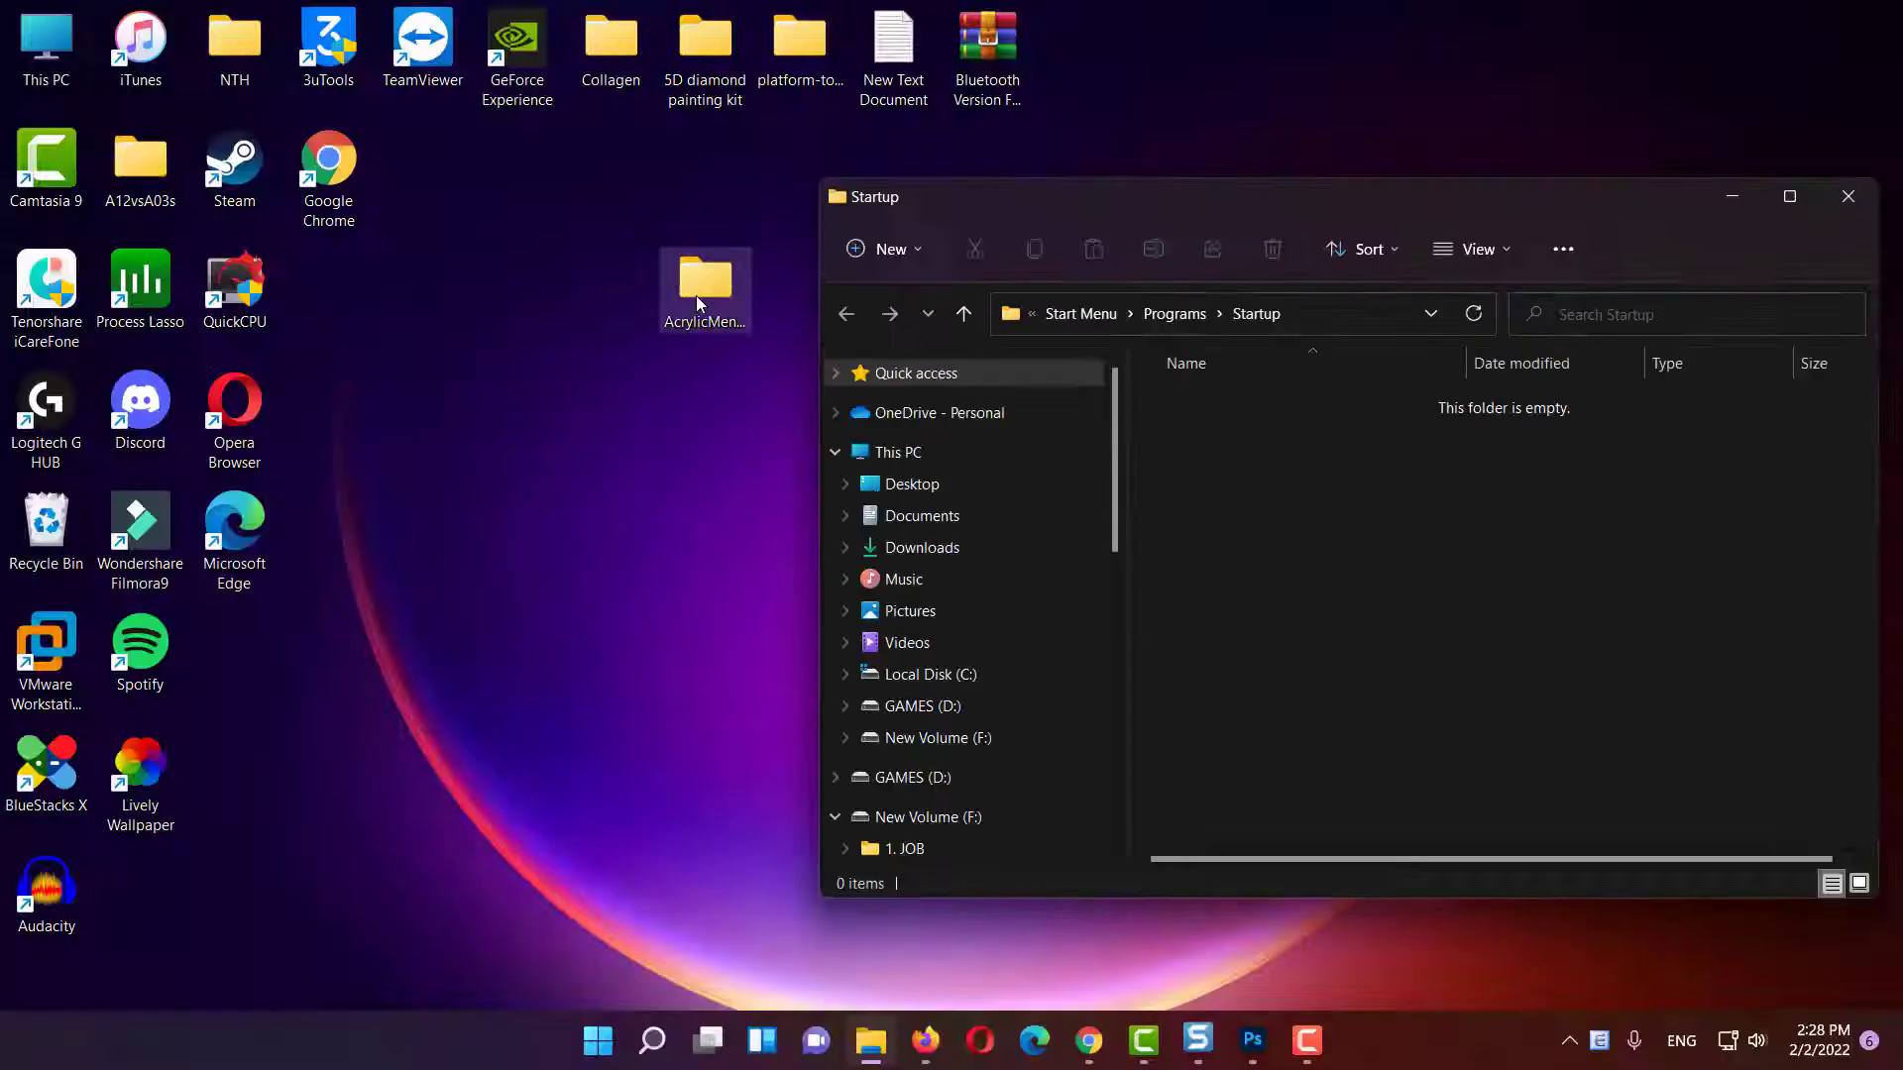
left_click(688, 295)
double_click(688, 296)
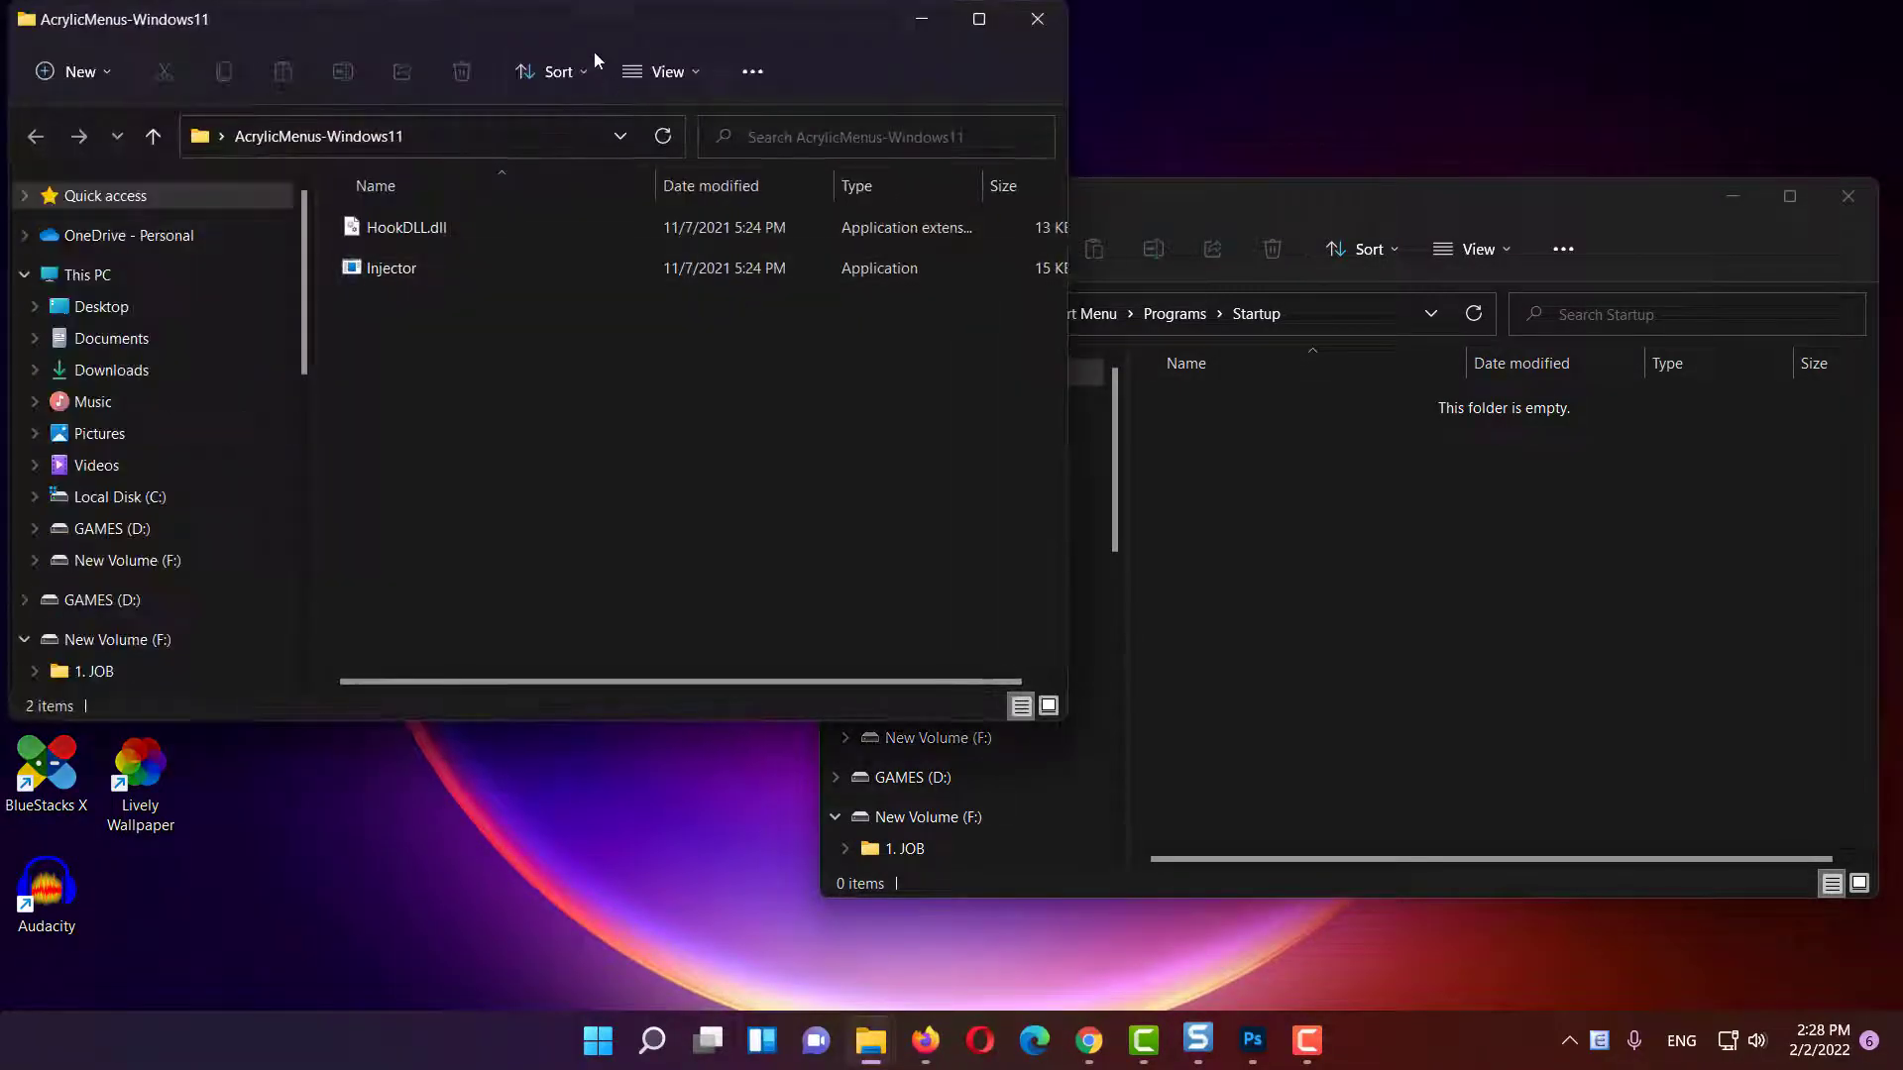
left_click_drag(594, 53, 557, 514)
left_click_drag(585, 369, 558, 257)
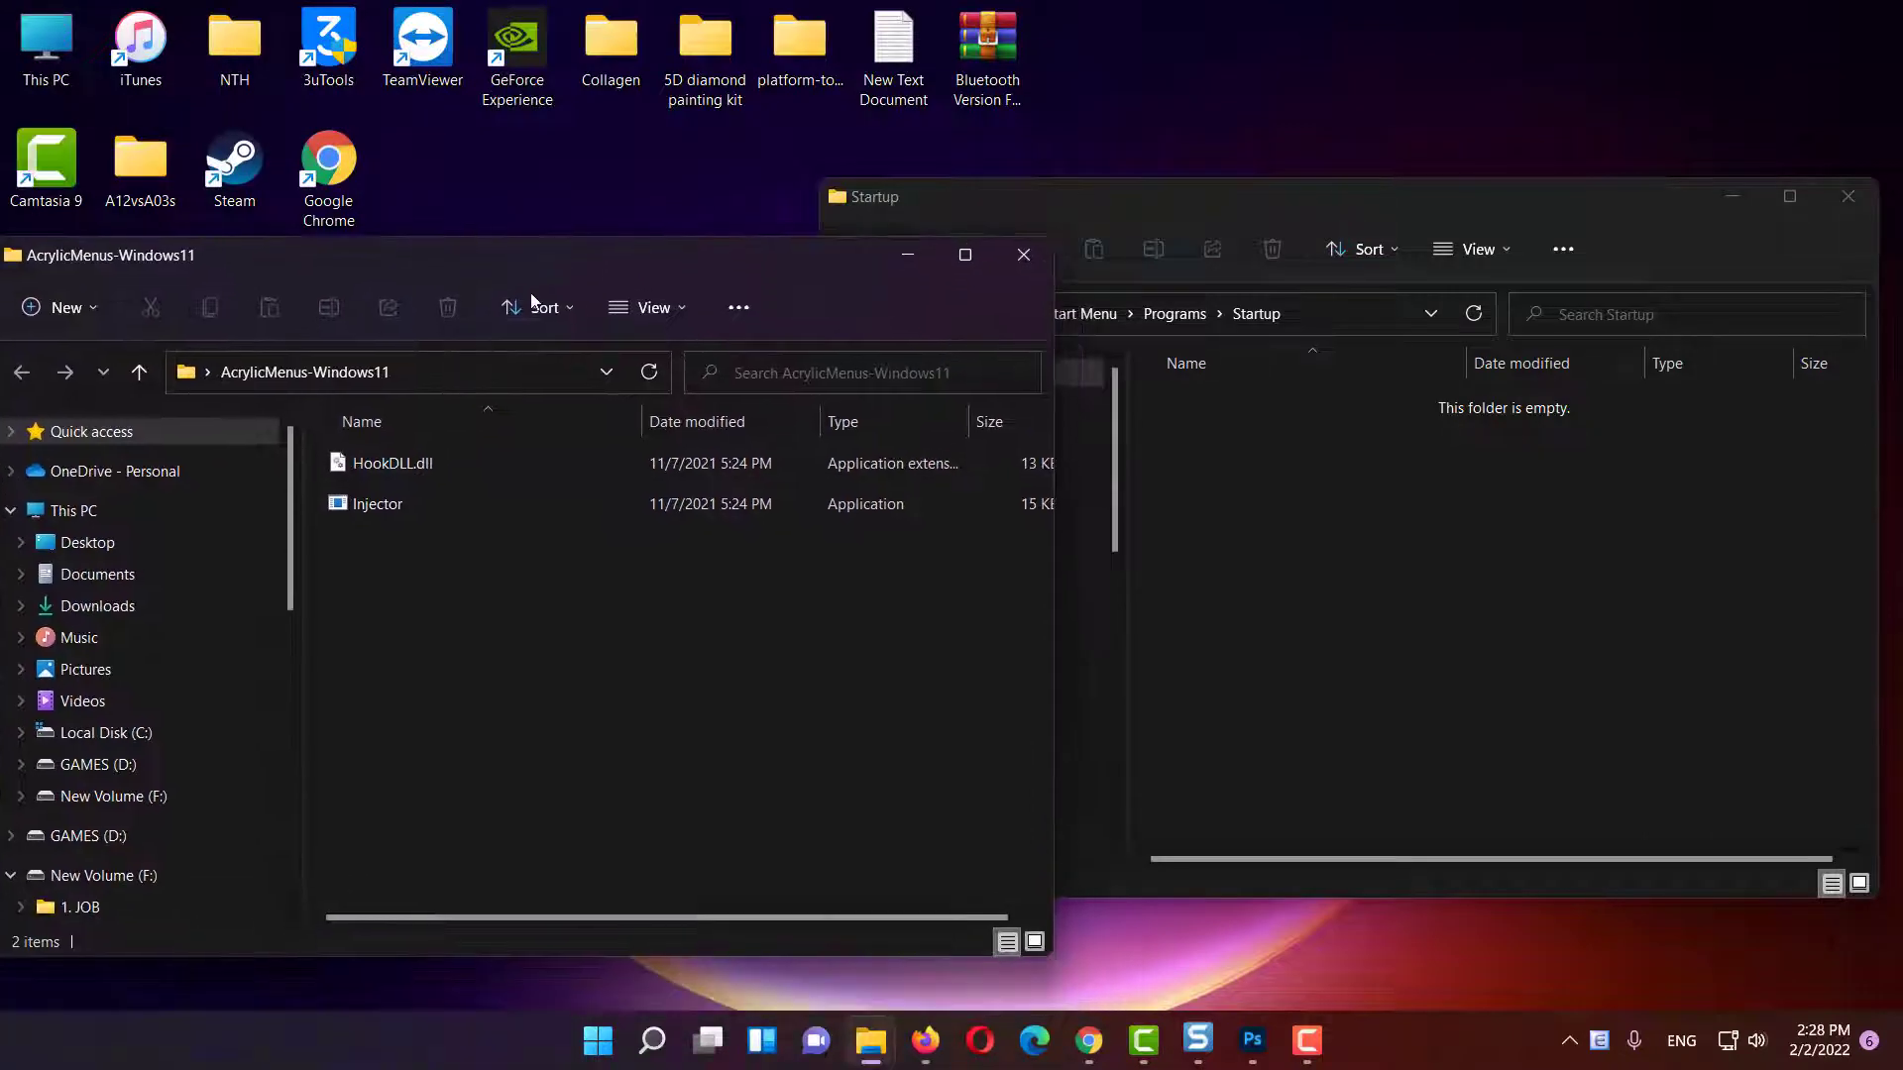
Create an Injector shortcut, move it into Startup, and close the Startup window.
left_click(166, 475)
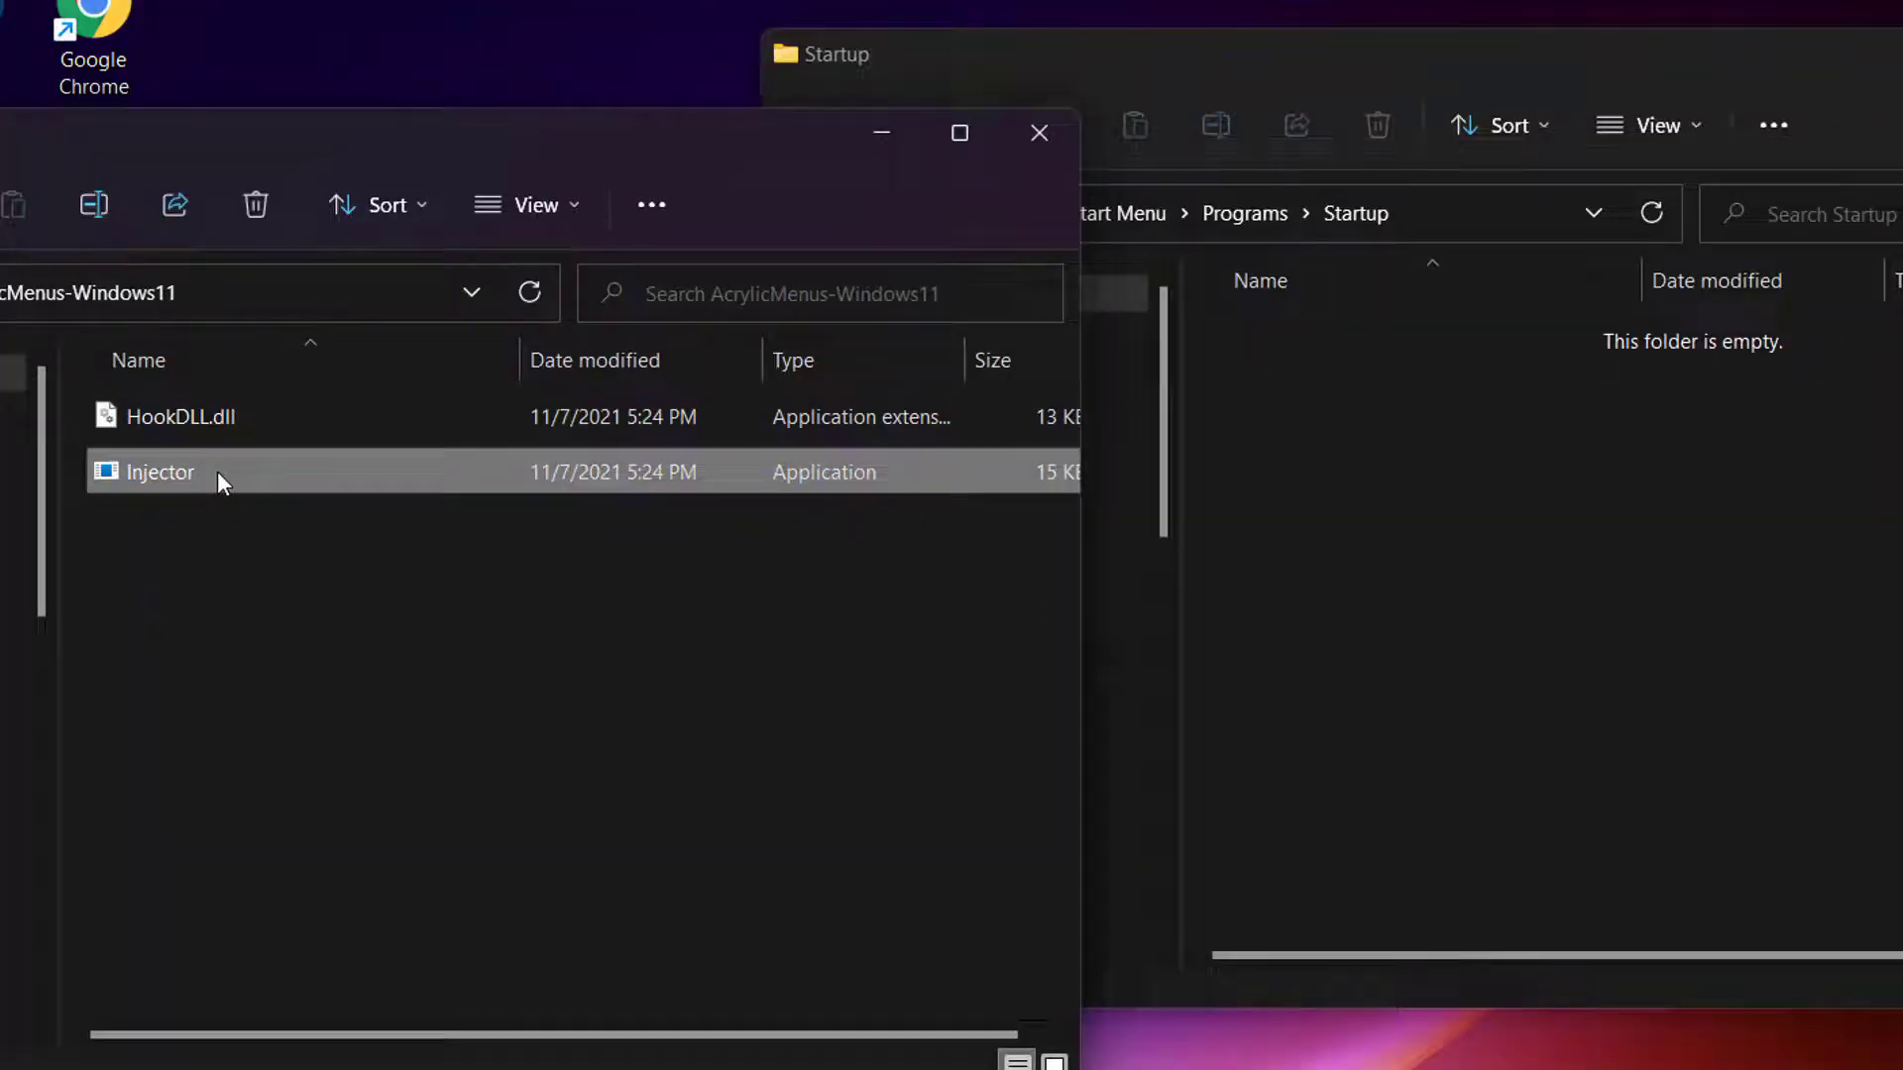
right_click(217, 471)
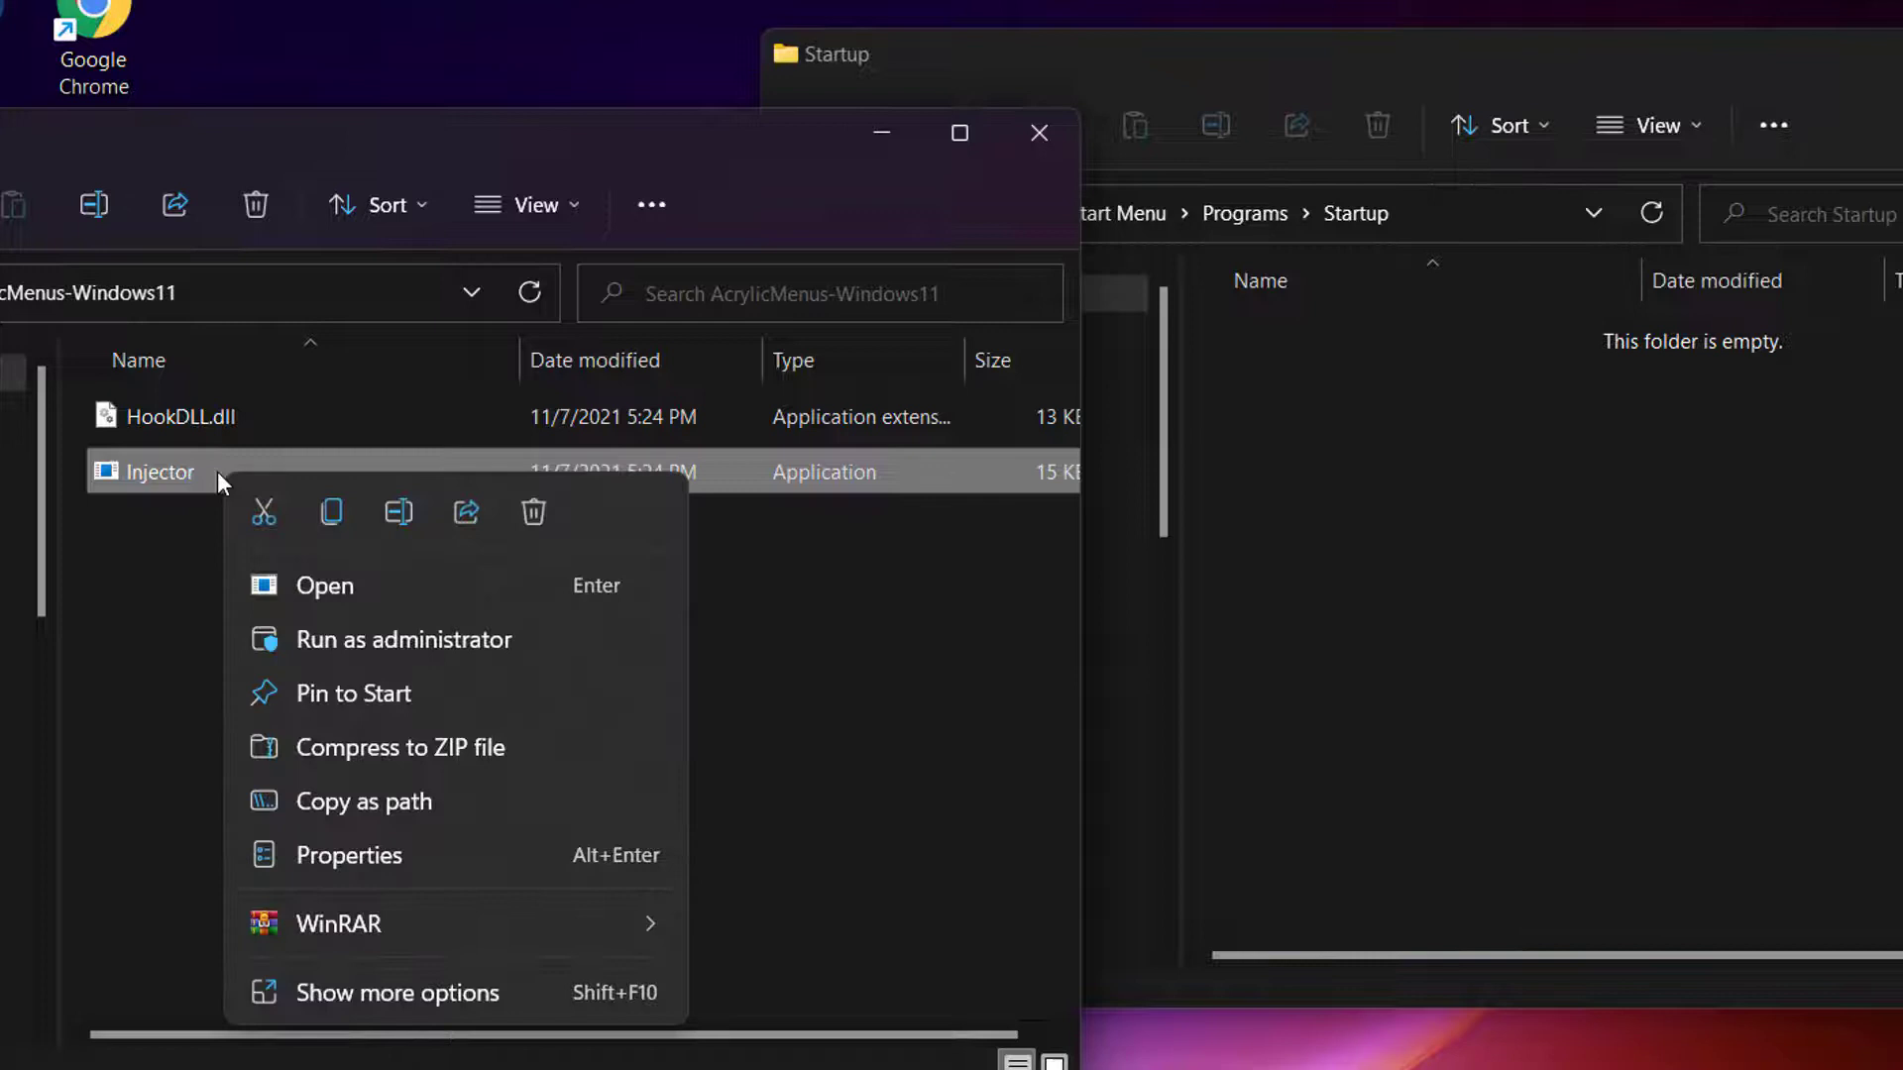
left_click(404, 993)
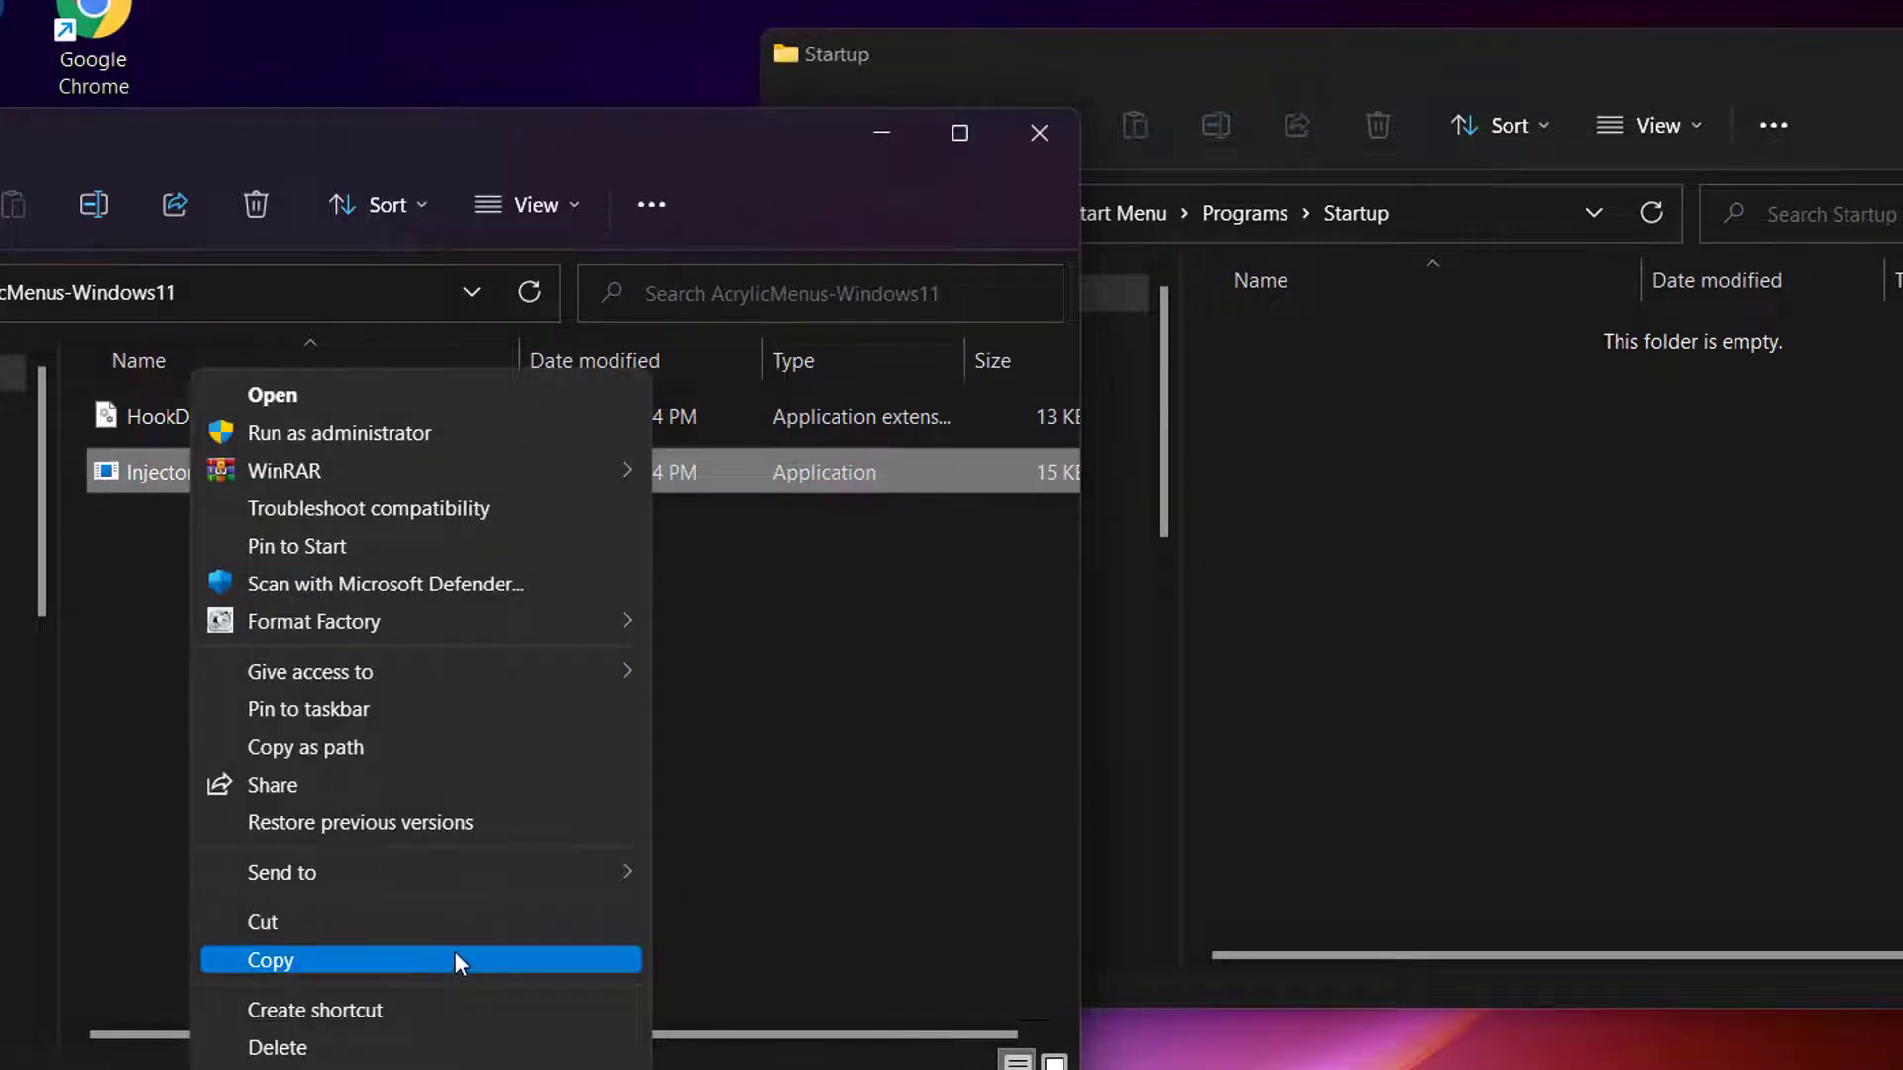
left_click(404, 1006)
mouse_move(255, 471)
left_mouse_down()
mouse_move(981, 494)
mouse_move(1496, 460)
left_mouse_up()
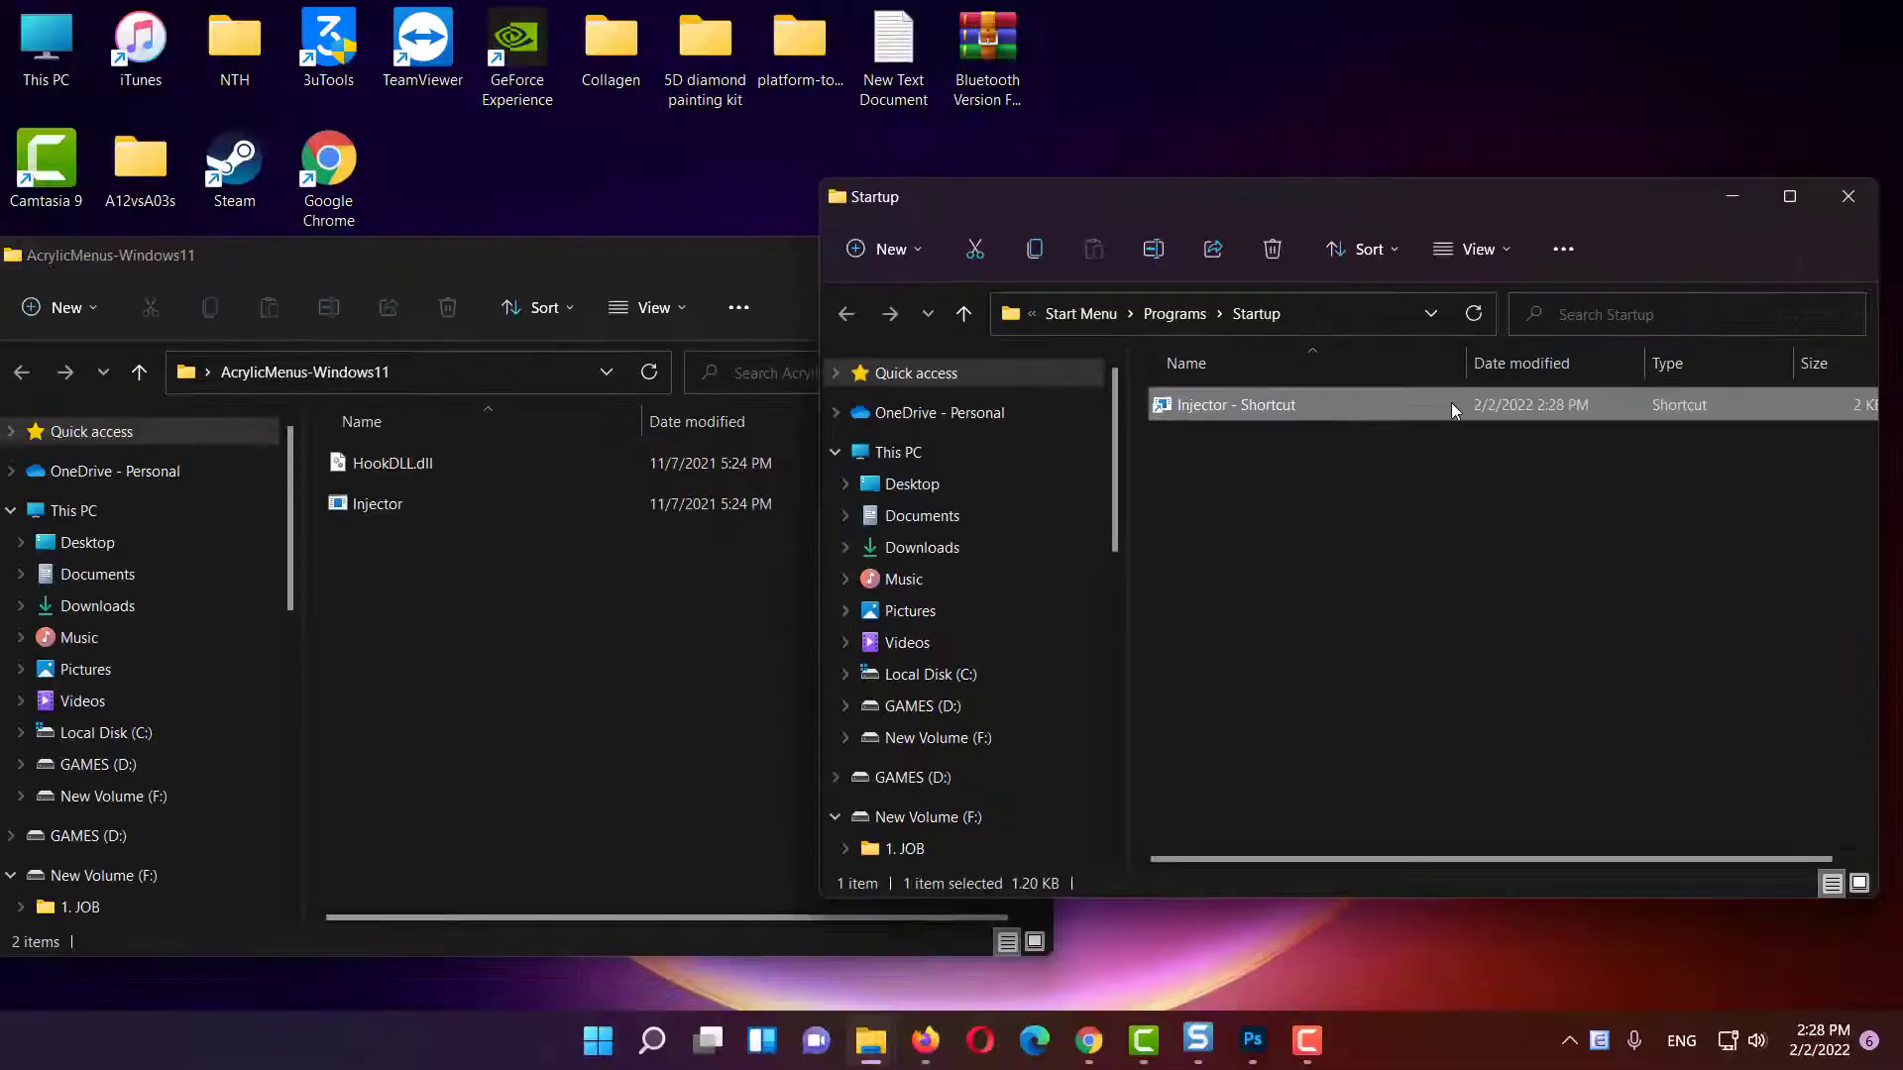
left_click(1848, 198)
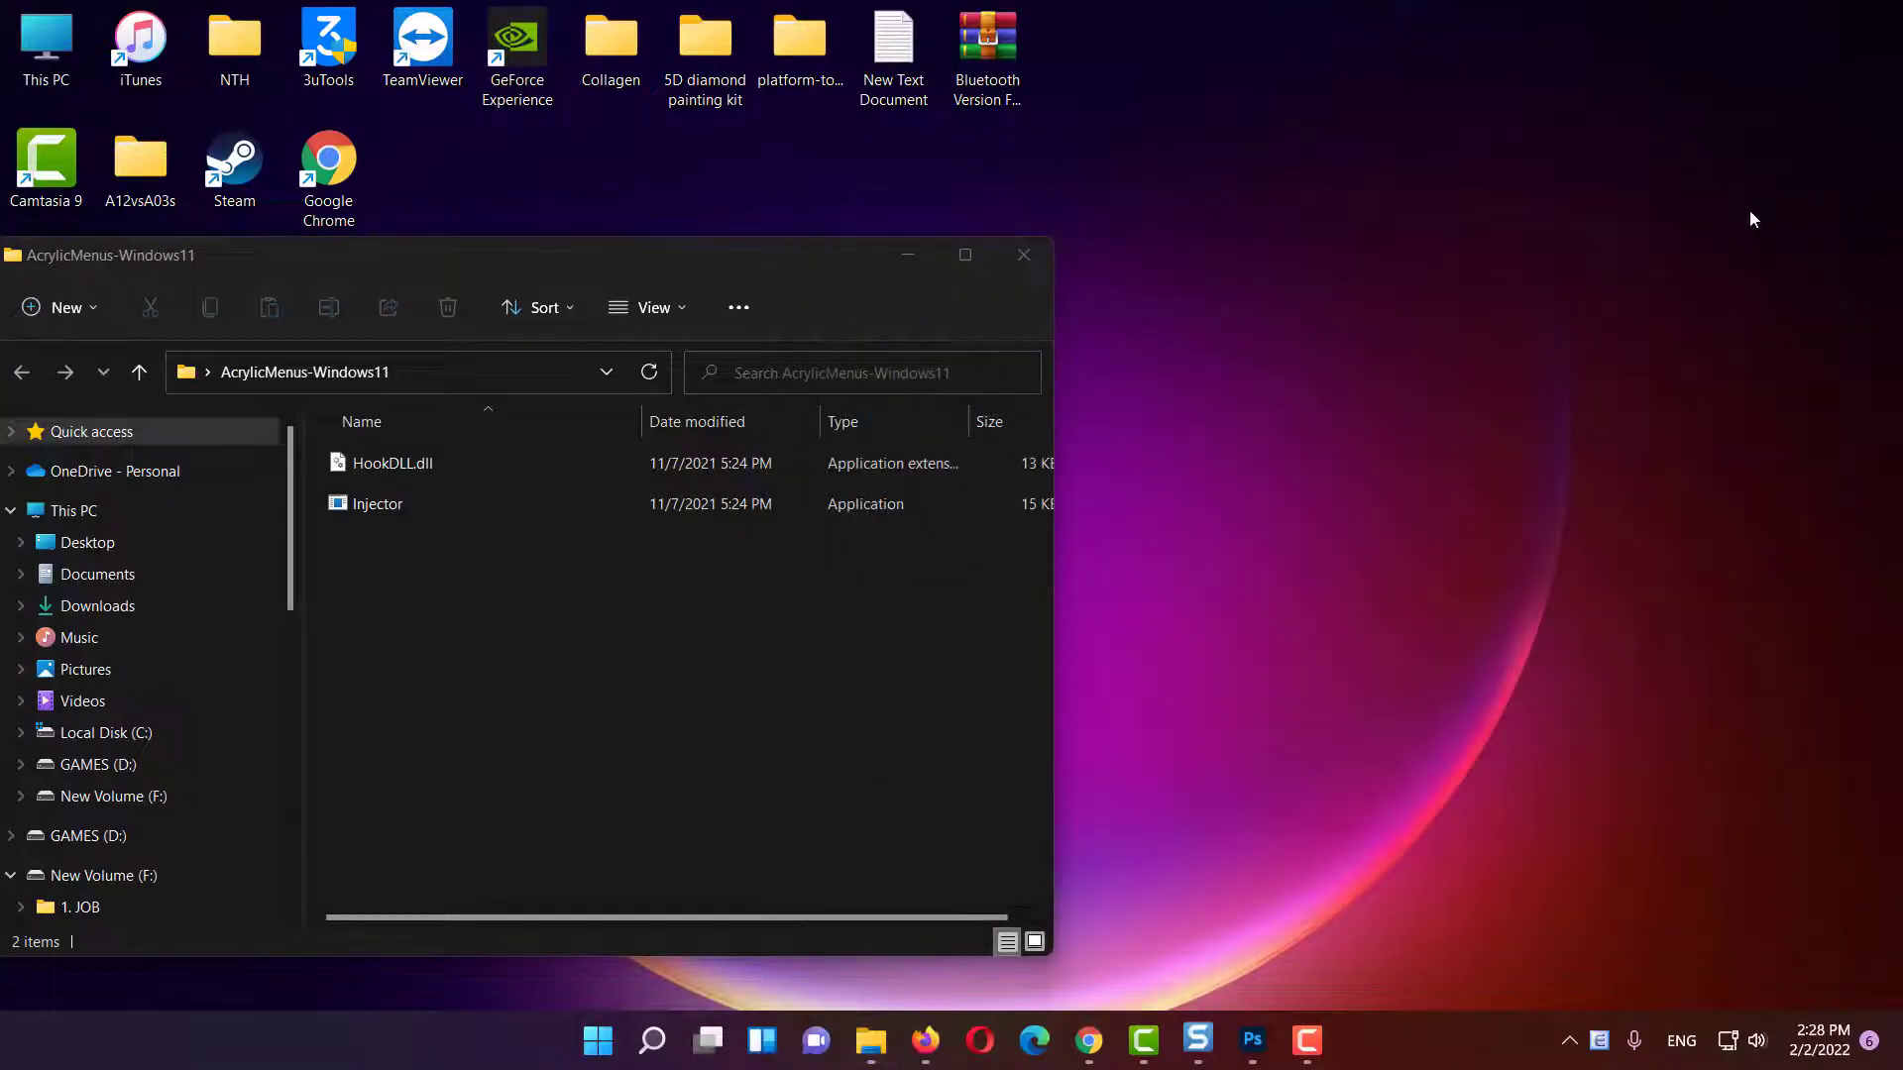
Close the AcrylicMenus folder and open the classic desktop menu twice to view the acrylic look.
left_click(1027, 262)
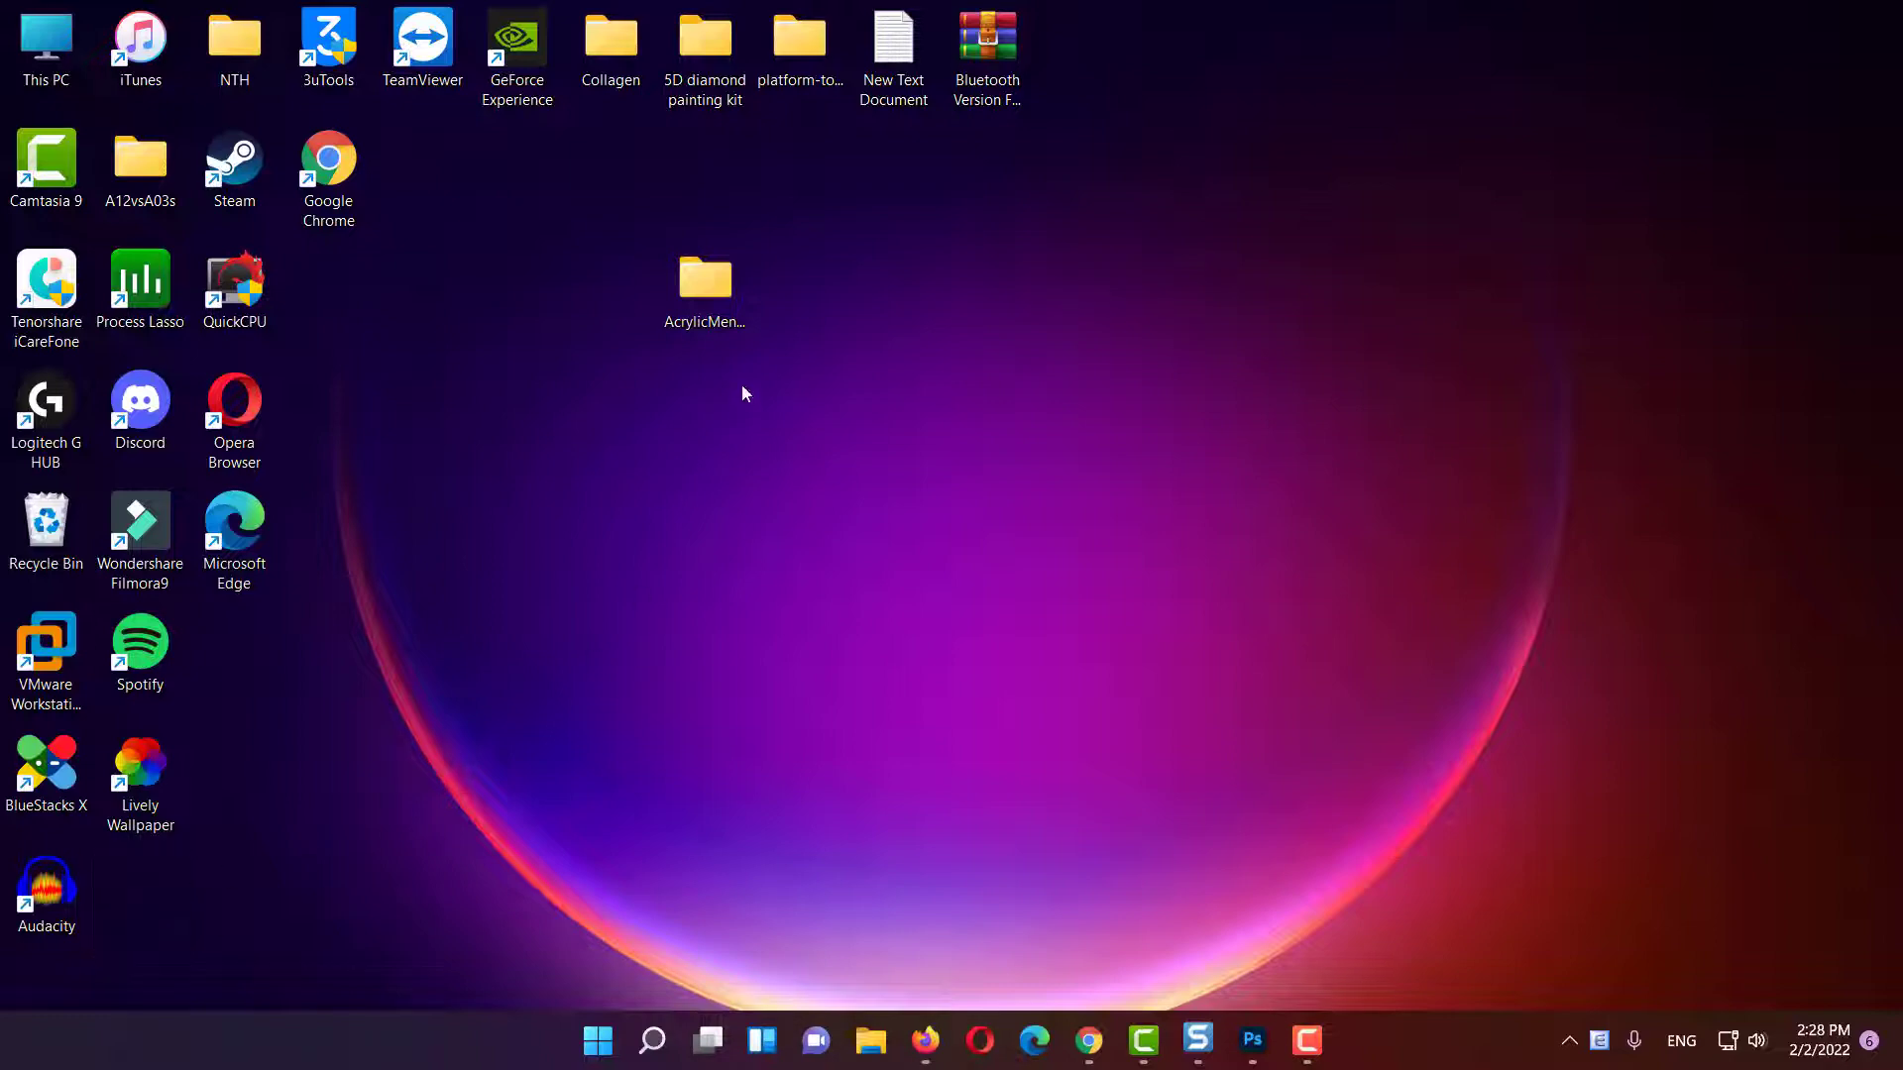
right_click(822, 339)
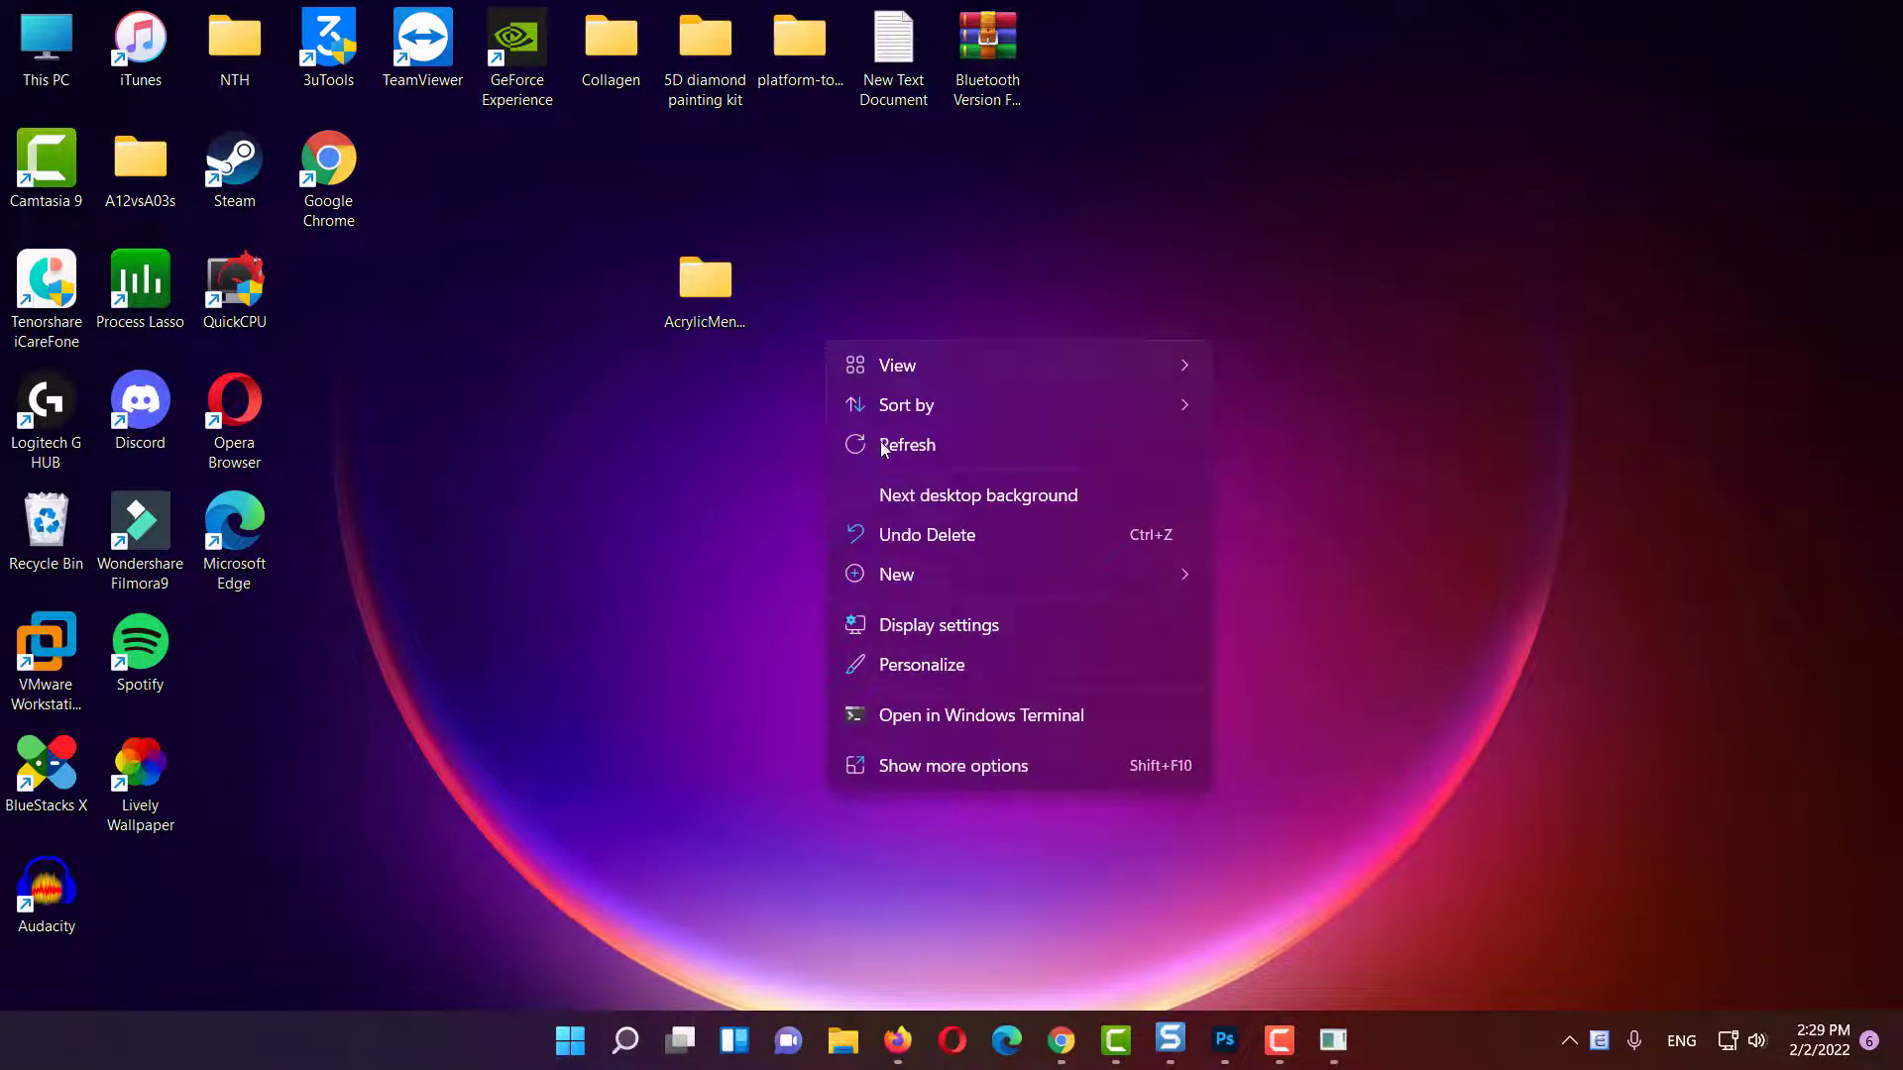
left_click(933, 766)
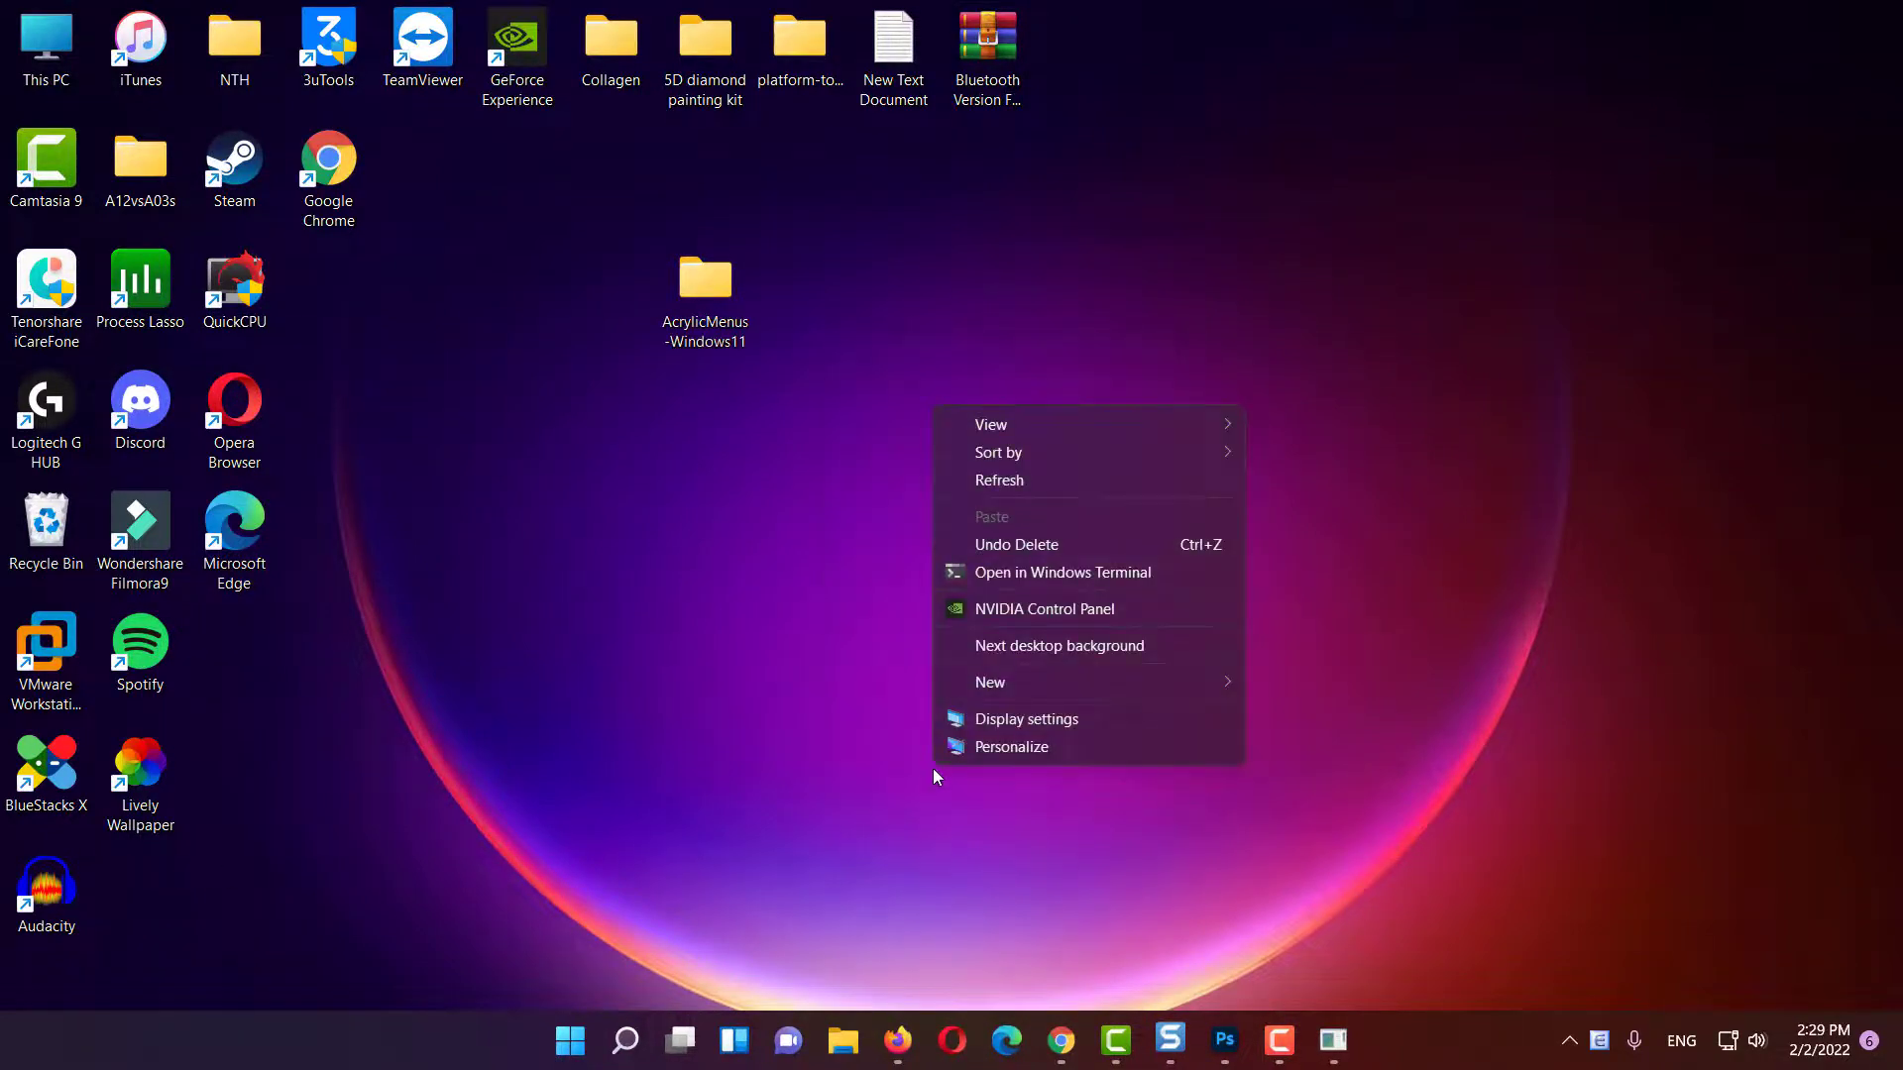
left_click(849, 437)
right_click(848, 438)
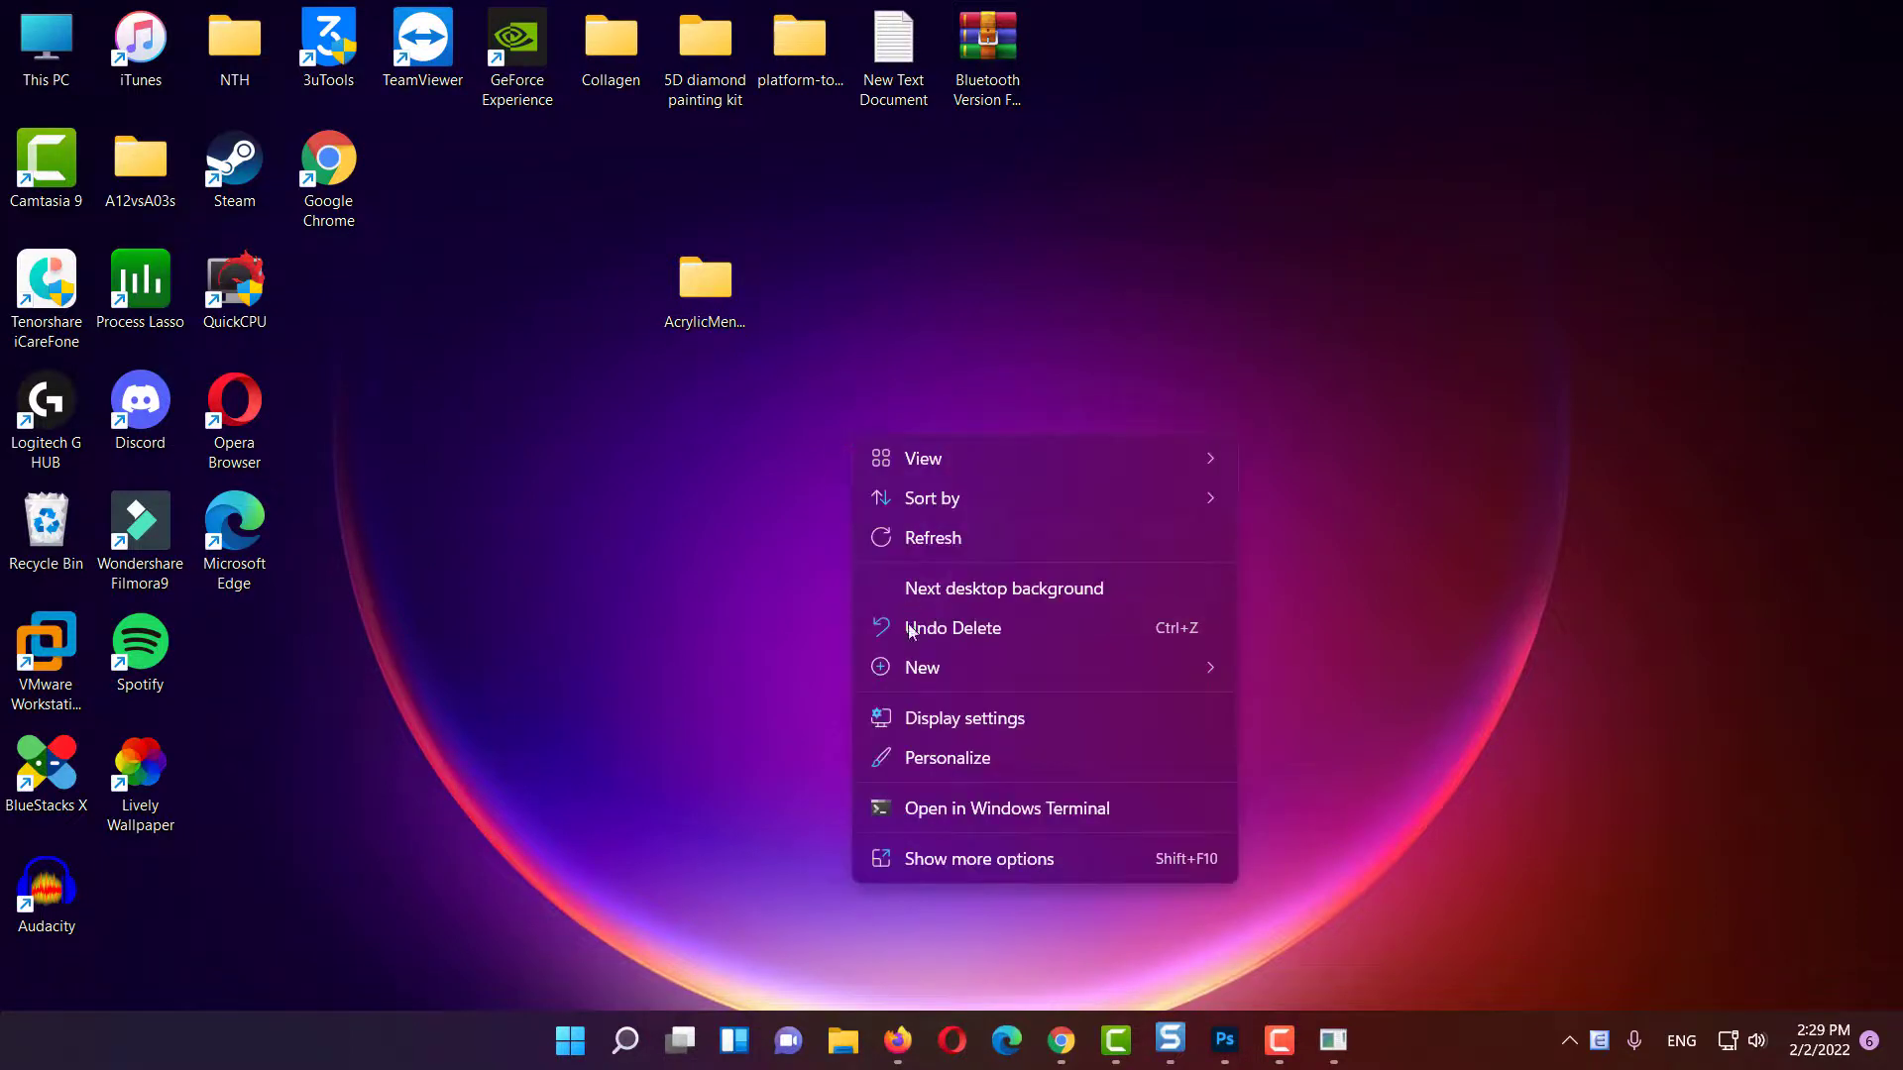
left_click(954, 860)
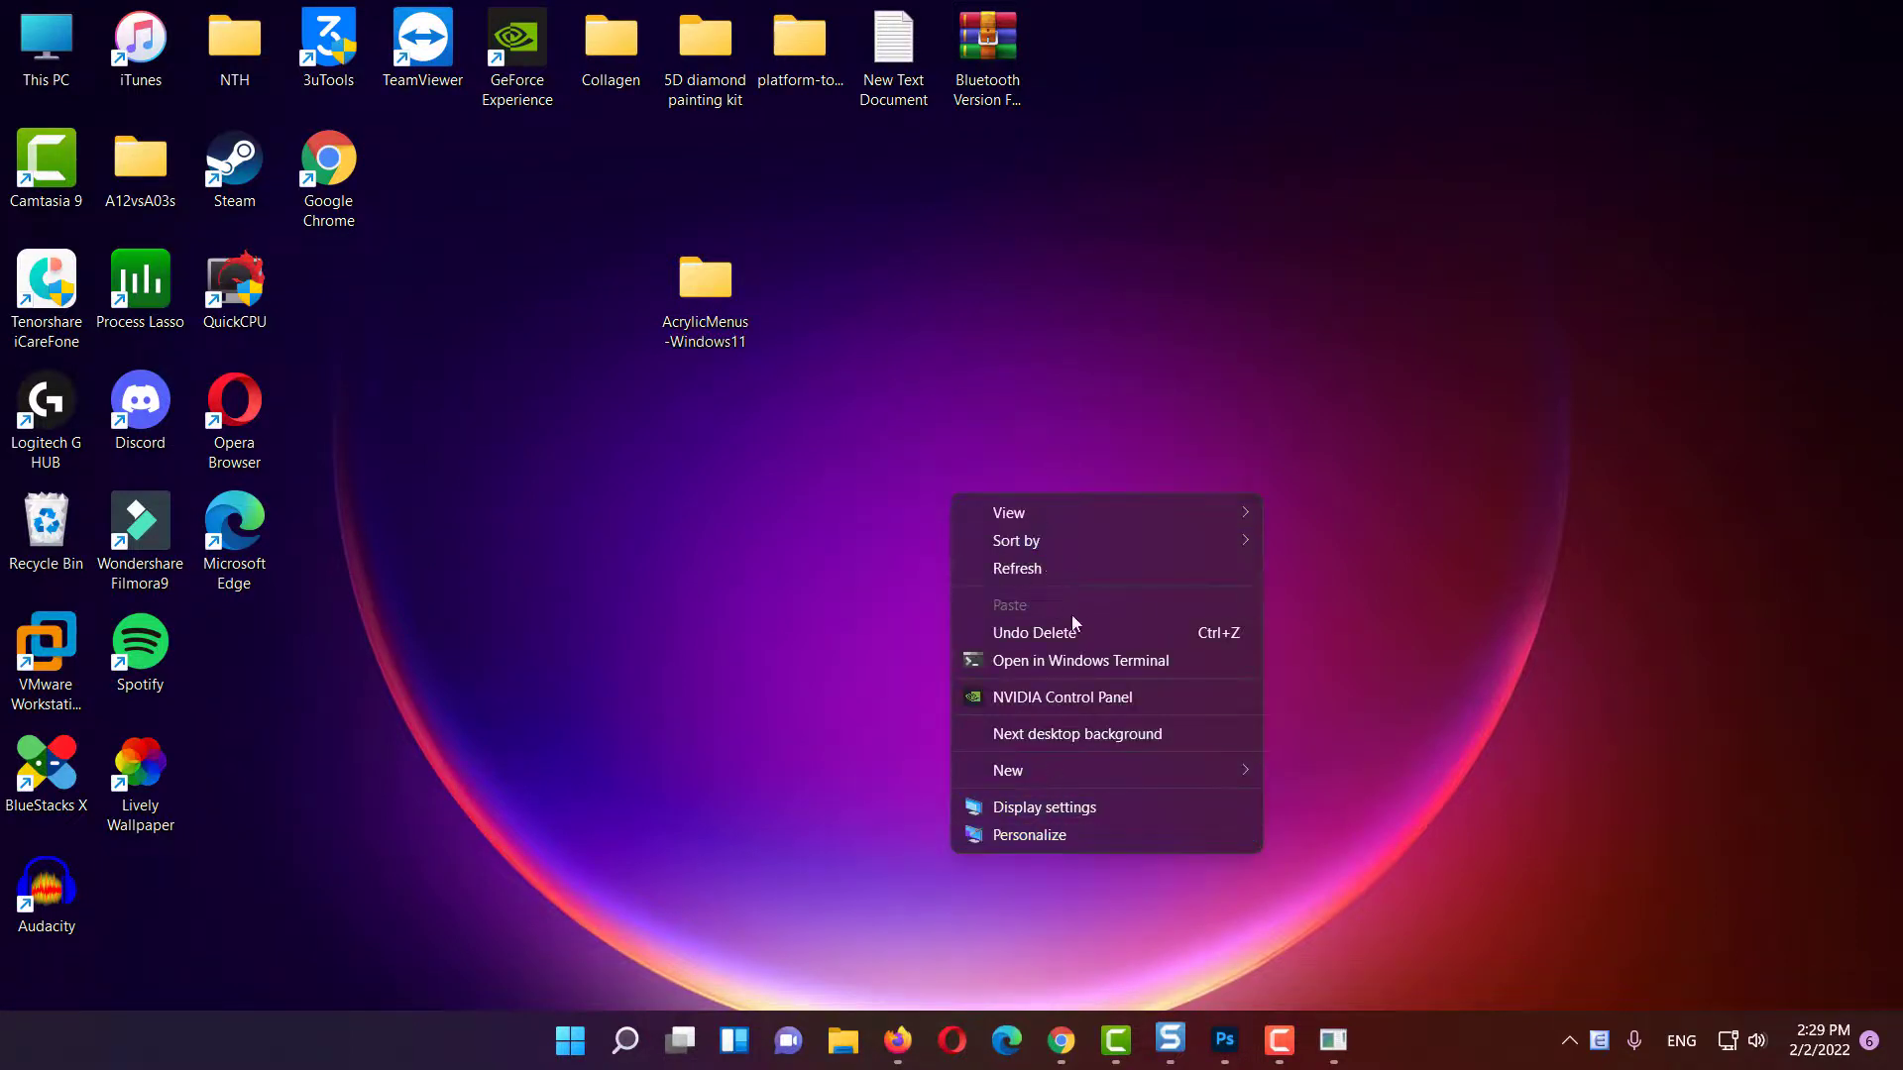